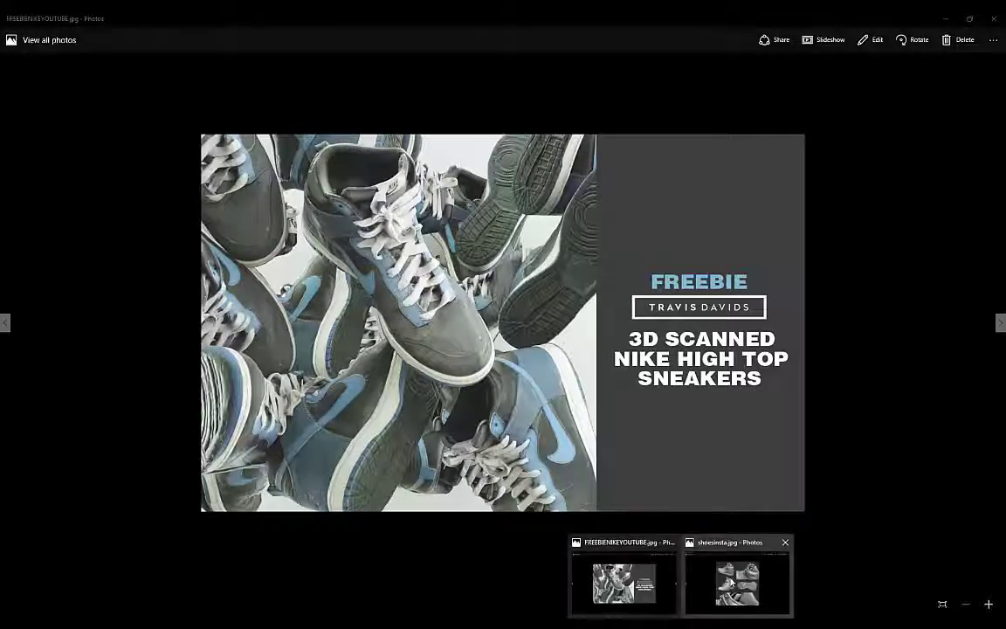
# Examine the grey sneaker renders in shoesinsta.jpg up close and move that image window aside.
pyautogui.click(741, 575)
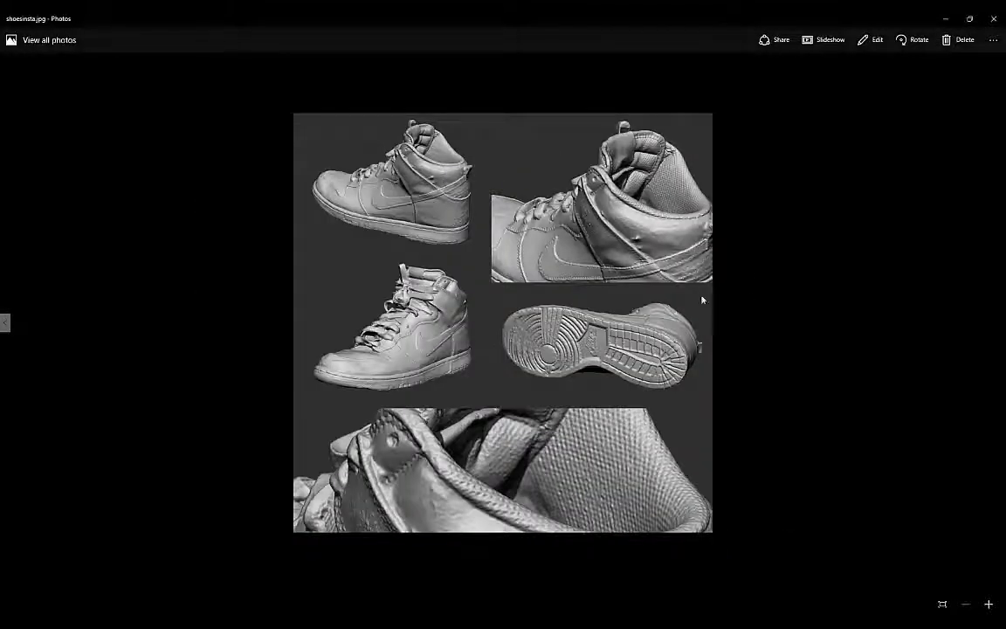
pyautogui.scroll(2, 701, 300)
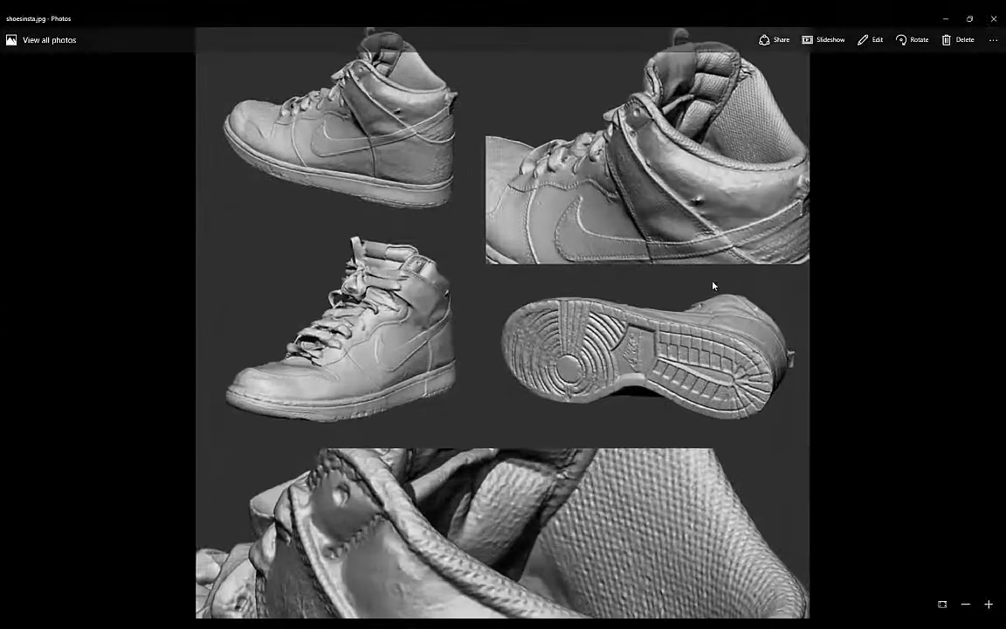
pyautogui.moveTo(713, 282)
pyautogui.mouseDown()
pyautogui.moveTo(688, 312)
pyautogui.moveTo(711, 300)
pyautogui.mouseUp()
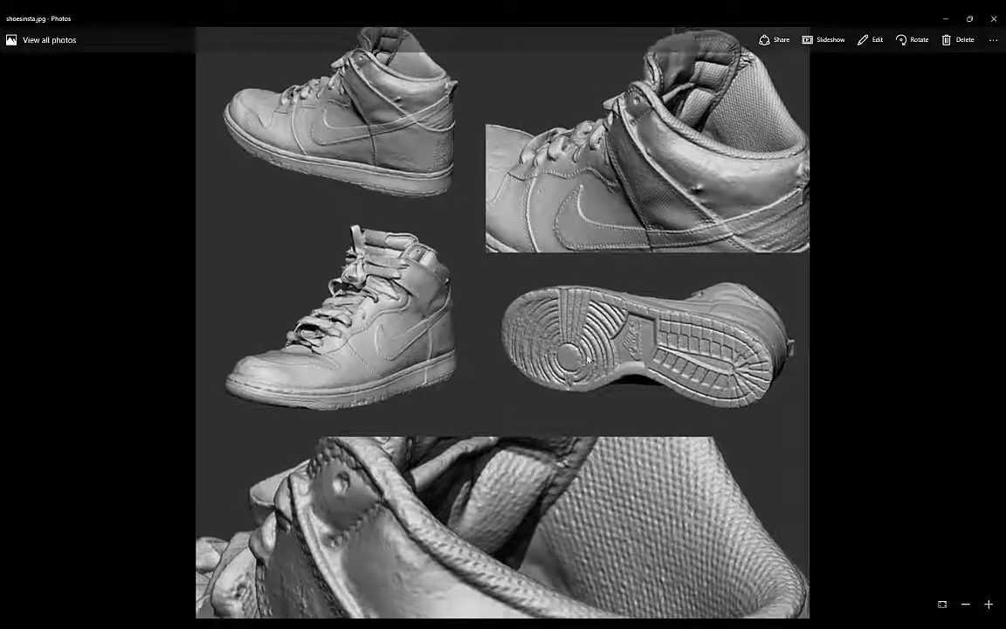
pyautogui.scroll(-2, 878, 544)
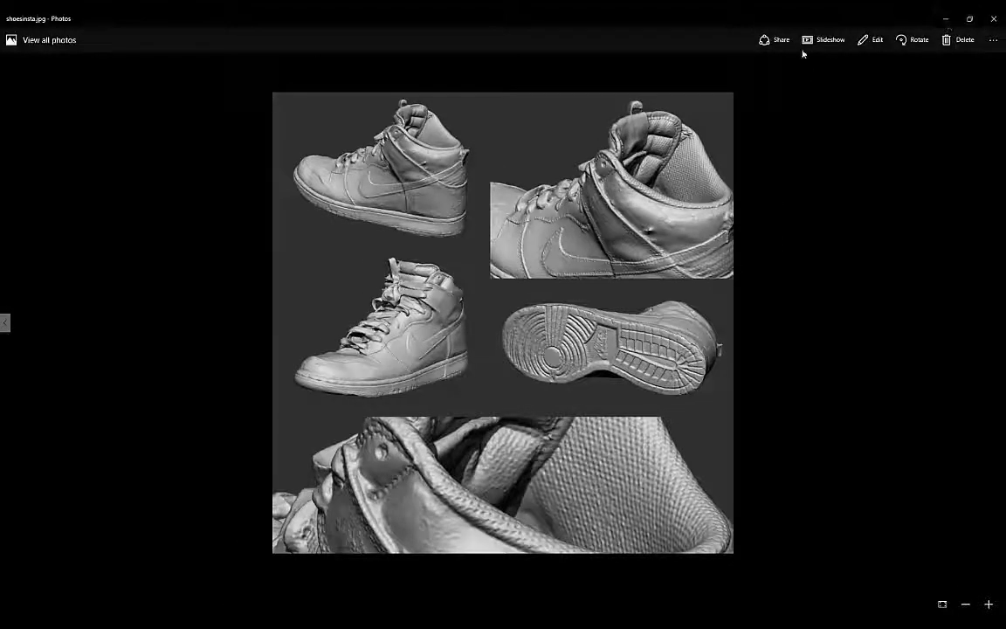
pyautogui.moveTo(759, 23); pyautogui.dragTo(118, 166)
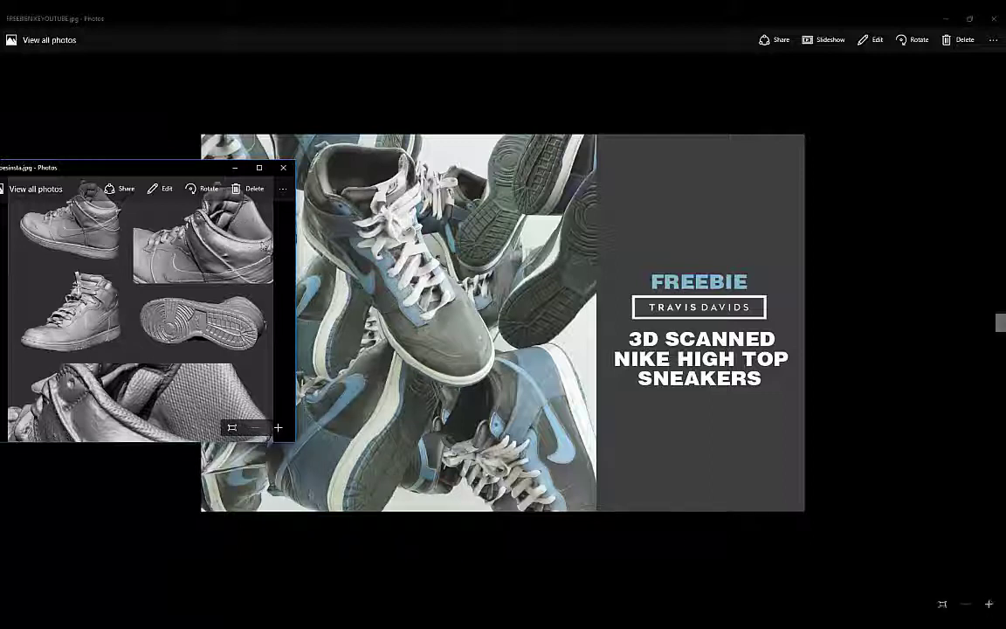
# Switch to Cinema 4D and import Retopolow_nikeshoe.OBJ from the Low Poly 4K TEXTURES folder with the offered import settings.
pyautogui.click(713, 624)
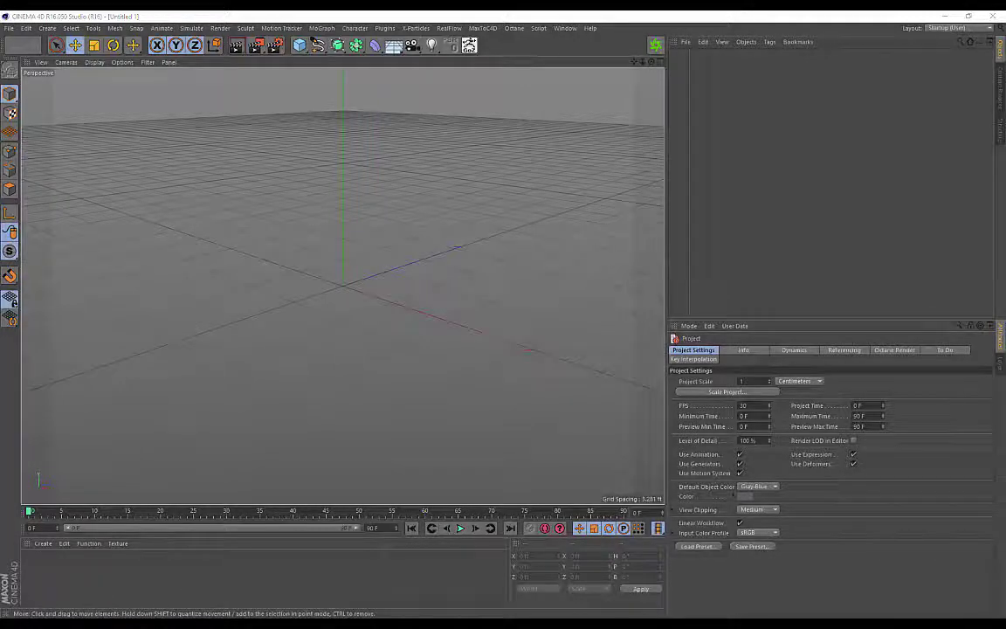
pyautogui.moveTo(0, 162); pyautogui.dragTo(250, 156)
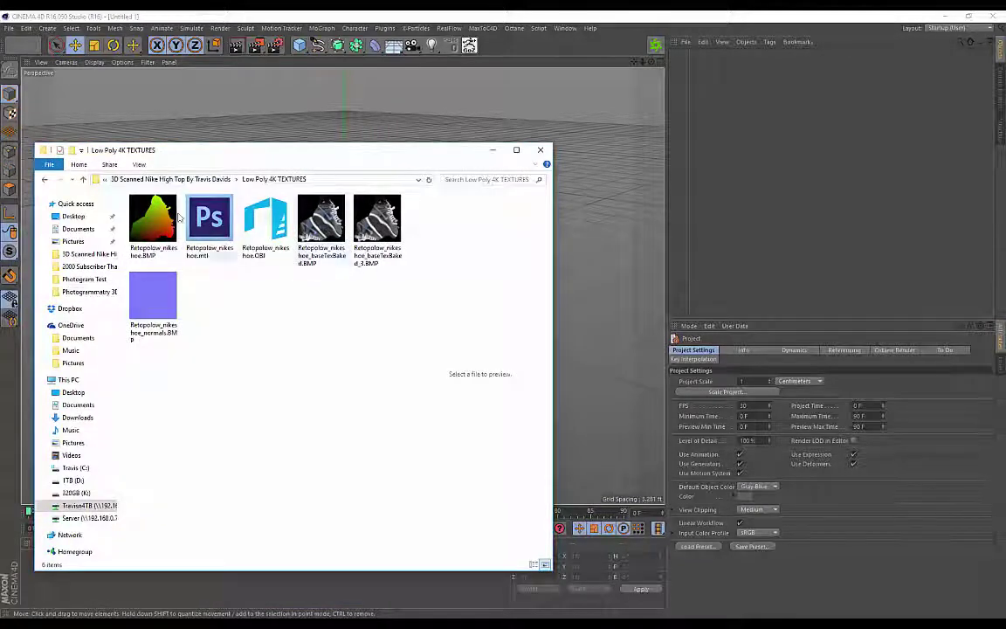
pyautogui.click(267, 251)
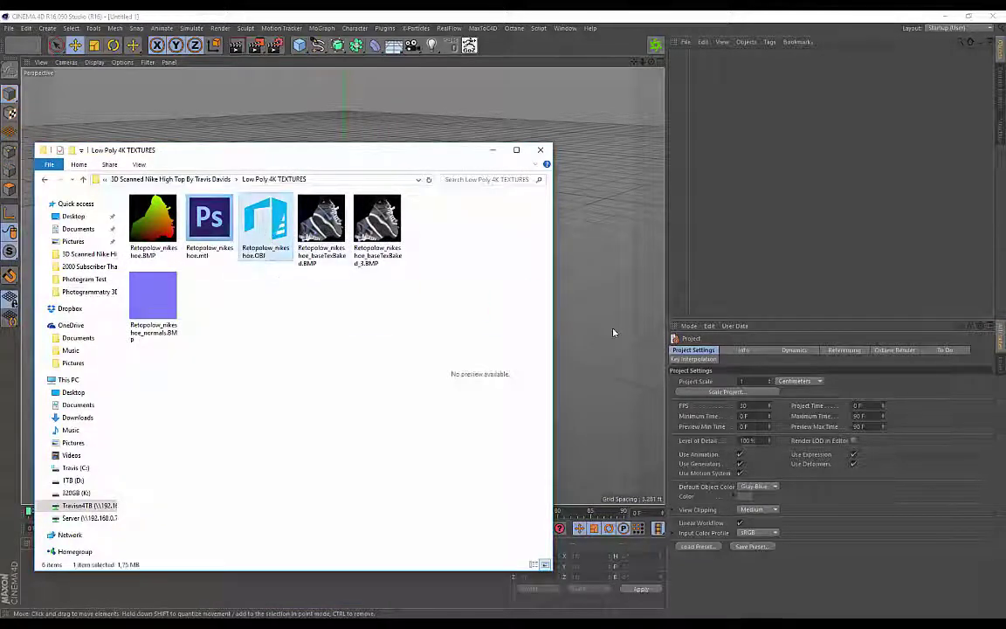
pyautogui.press('Return')
pyautogui.click(601, 433)
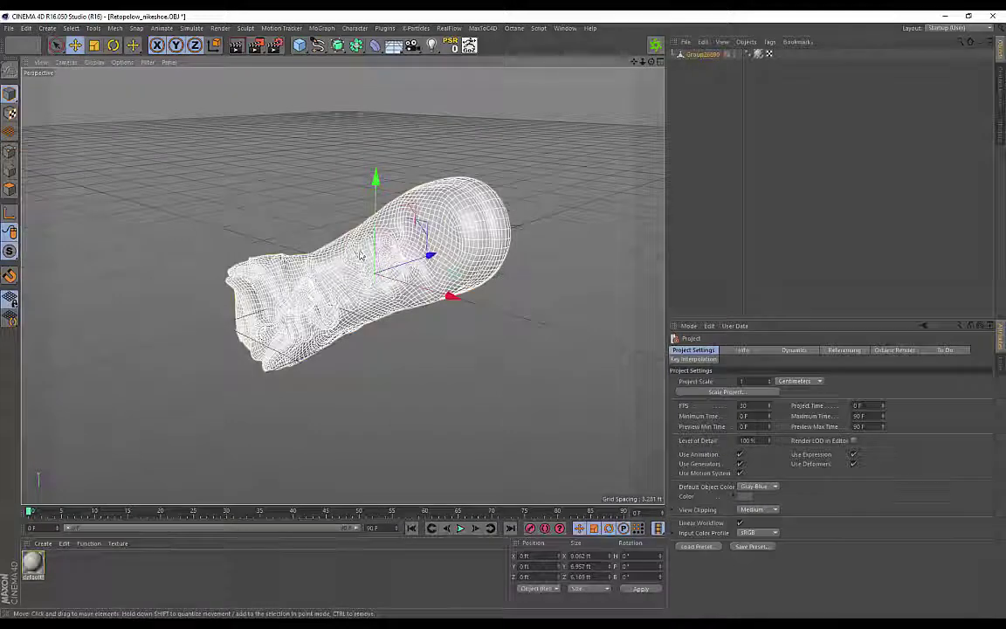
# Rotate the imported shoe mesh so it stands upright, with heading about 20° and pitch about -80°.
pyautogui.press('r')
pyautogui.moveTo(336, 269); pyautogui.dragTo(306, 307)
pyautogui.moveTo(362, 254); pyautogui.dragTo(360, 270)
pyautogui.click(232, 427)
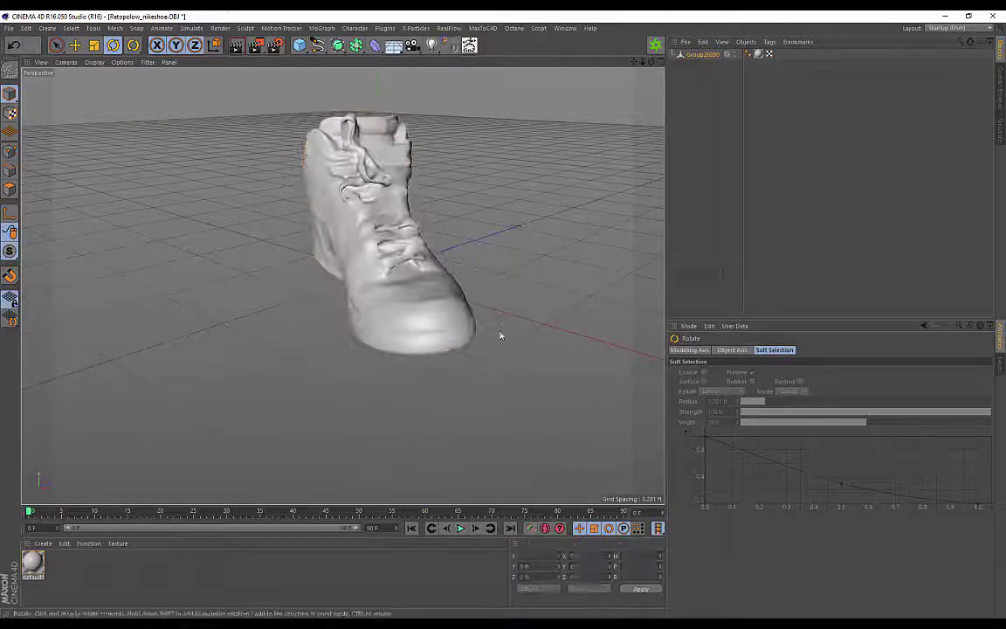
pyautogui.click(301, 311)
# Create an Octane material and set its material type to Glossy.
pyautogui.keyDown('alt'); pyautogui.moveTo(500, 335); pyautogui.dragTo(234, 266); pyautogui.keyUp('alt')
pyautogui.keyDown('alt'); pyautogui.moveTo(211, 196); pyautogui.dragTo(194, 289); pyautogui.keyUp('alt')
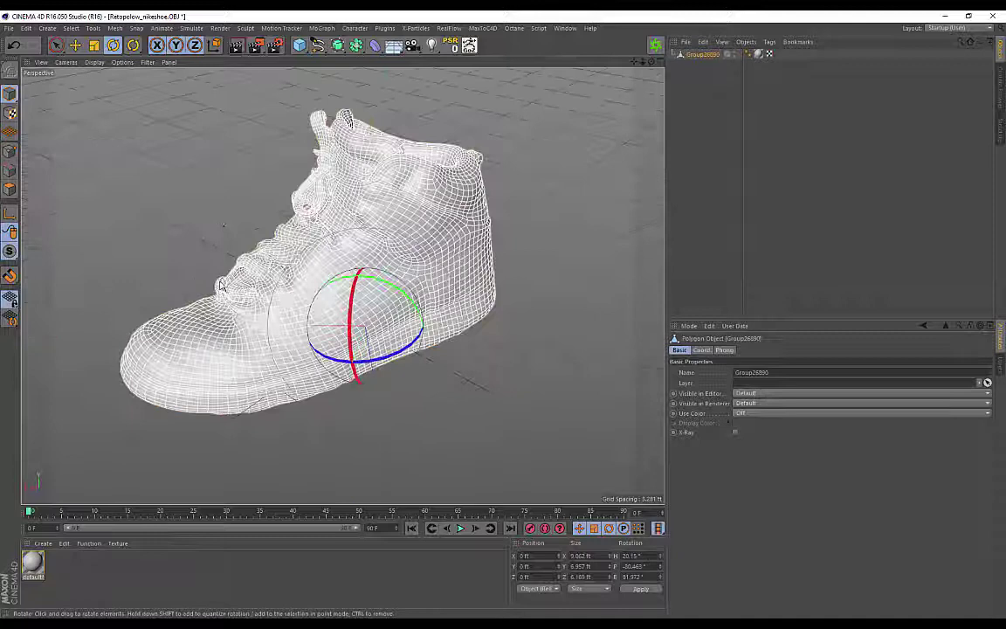
pyautogui.keyDown('alt'); pyautogui.moveTo(194, 288); pyautogui.dragTo(218, 277, button='middle'); pyautogui.keyUp('alt')
pyautogui.click(42, 543)
pyautogui.moveTo(61, 467)
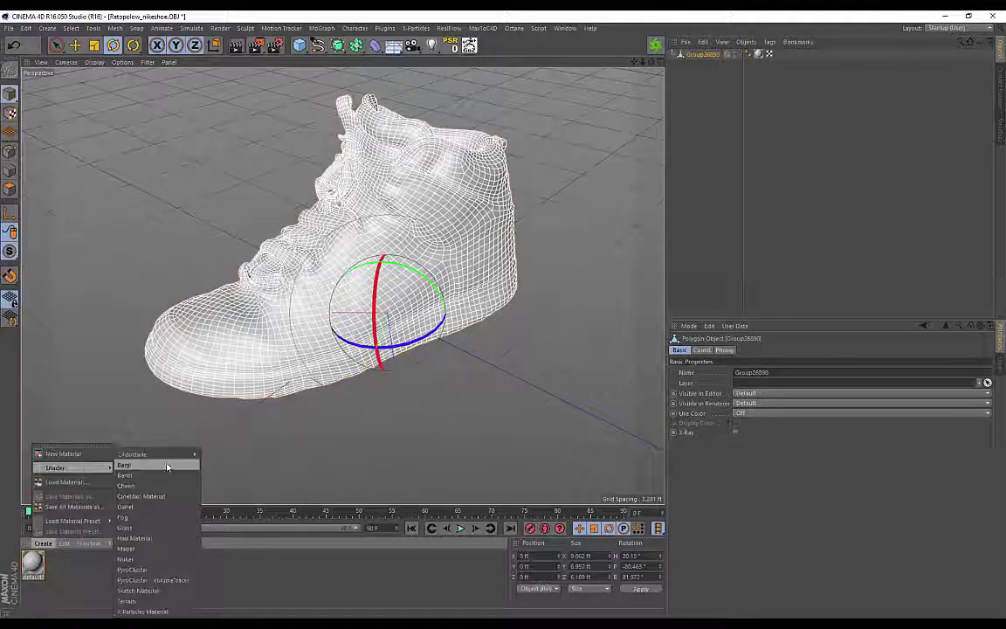
pyautogui.moveTo(139, 454)
pyautogui.click(209, 456)
pyautogui.doubleClick(32, 564)
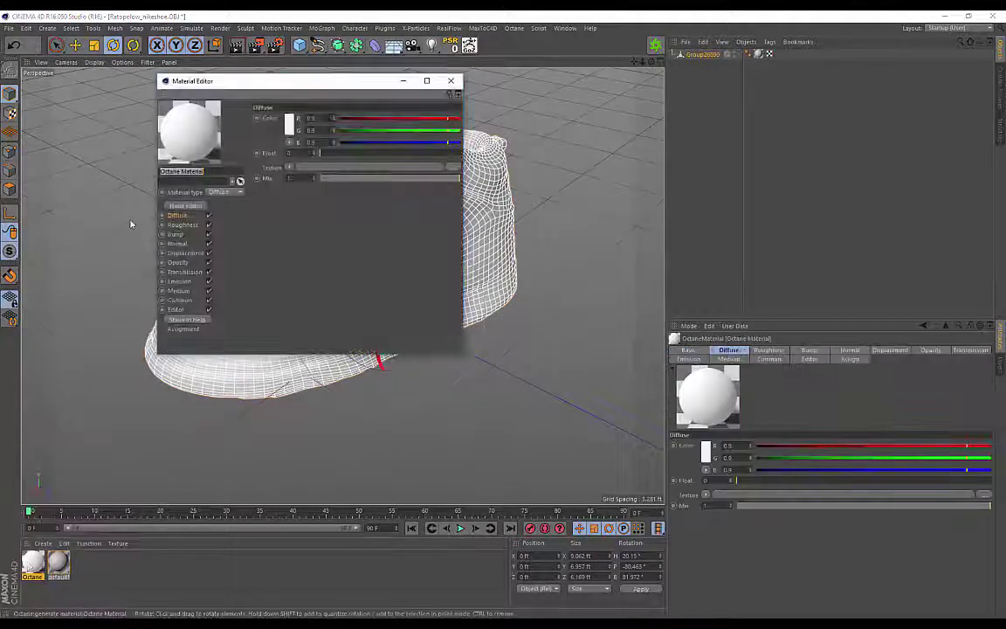
pyautogui.click(218, 193)
pyautogui.click(220, 208)
pyautogui.click(182, 234)
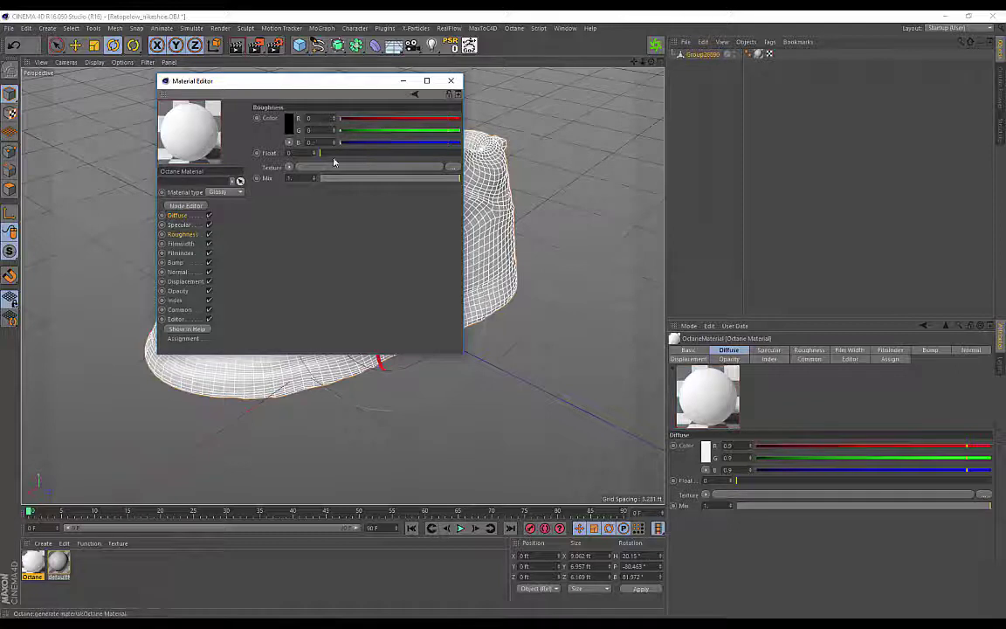
# Add an Octane ImageTexture to the material's Diffuse channel and open its shader settings.
pyautogui.click(178, 215)
pyautogui.click(292, 167)
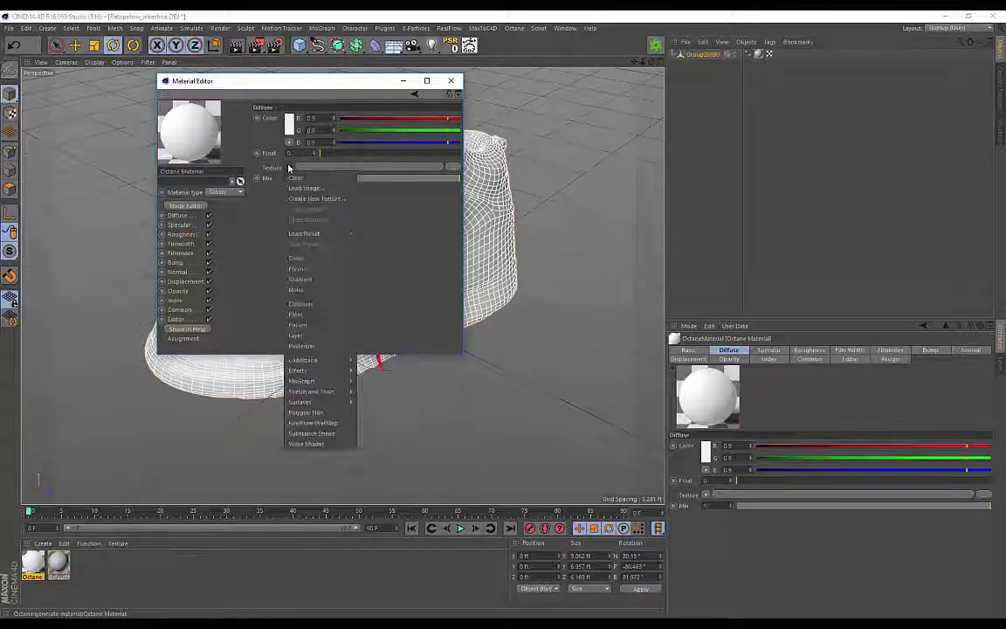
pyautogui.moveTo(305, 360)
pyautogui.click(383, 414)
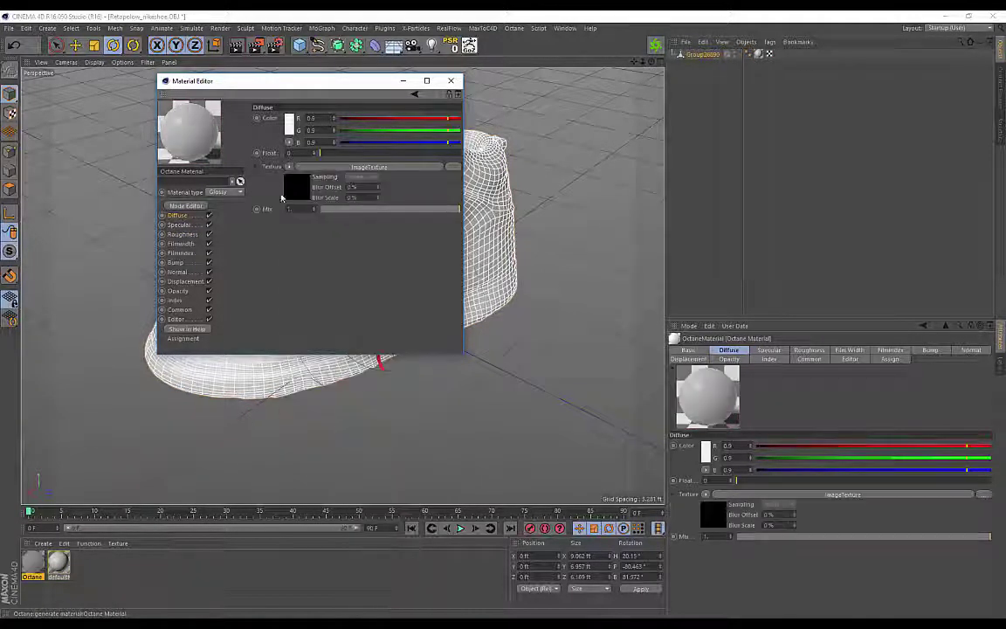
pyautogui.click(293, 184)
# Load Retopolow_nikeshoe_baseTexBaked.BMP from the Low Poly 4K TEXTURES folder into the diffuse ImageTexture.
pyautogui.moveTo(298, 622)
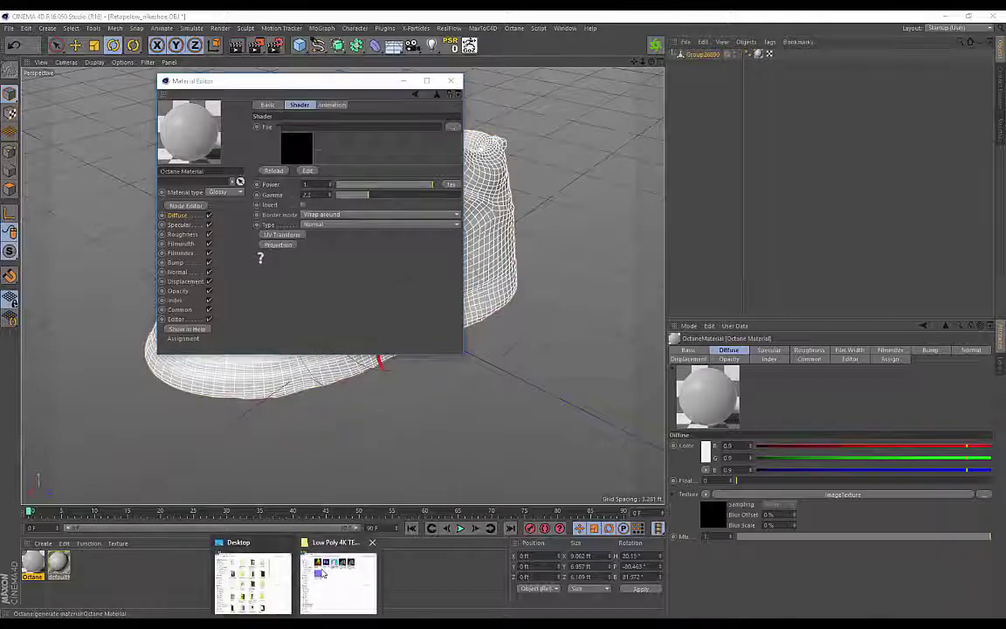
pyautogui.click(341, 581)
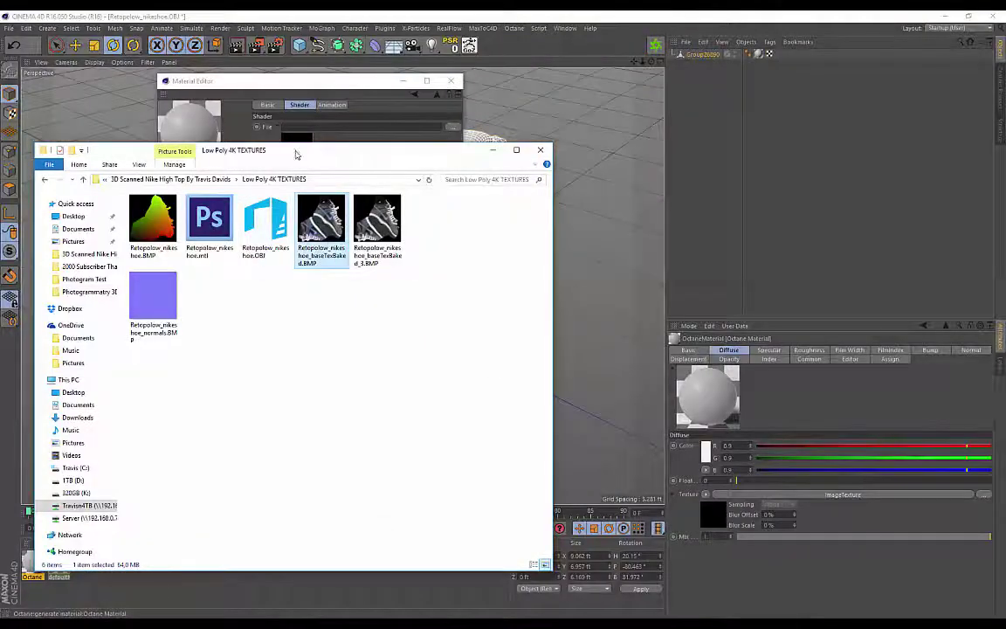
pyautogui.moveTo(296, 154); pyautogui.dragTo(650, 205)
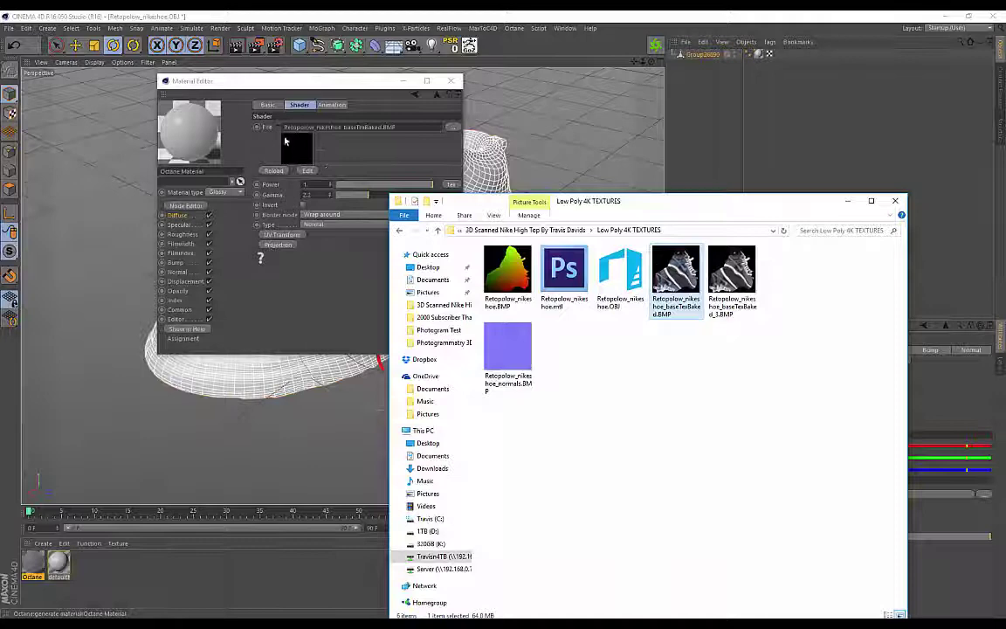
pyautogui.click(215, 84)
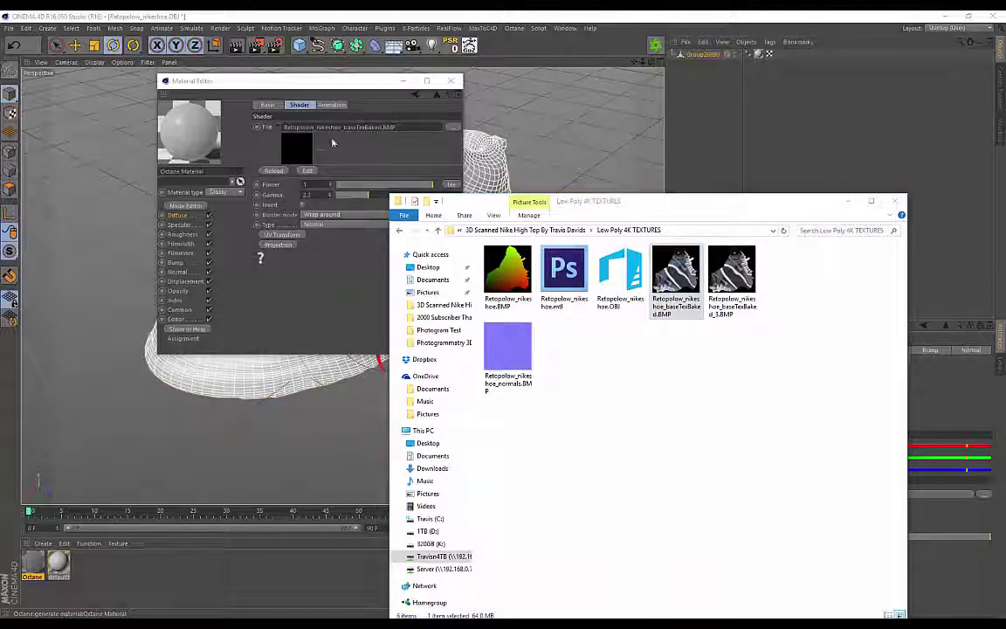
pyautogui.moveTo(227, 90); pyautogui.dragTo(201, 90)
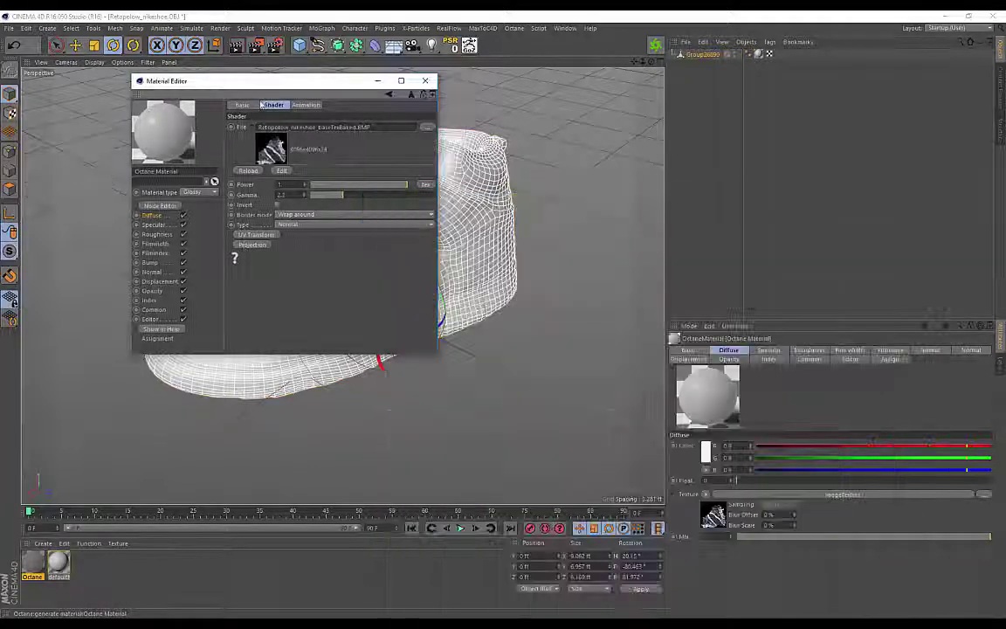
# Add an Octane ImageTexture to the material's Normal channel and open its shader settings.
pyautogui.click(151, 272)
pyautogui.click(266, 122)
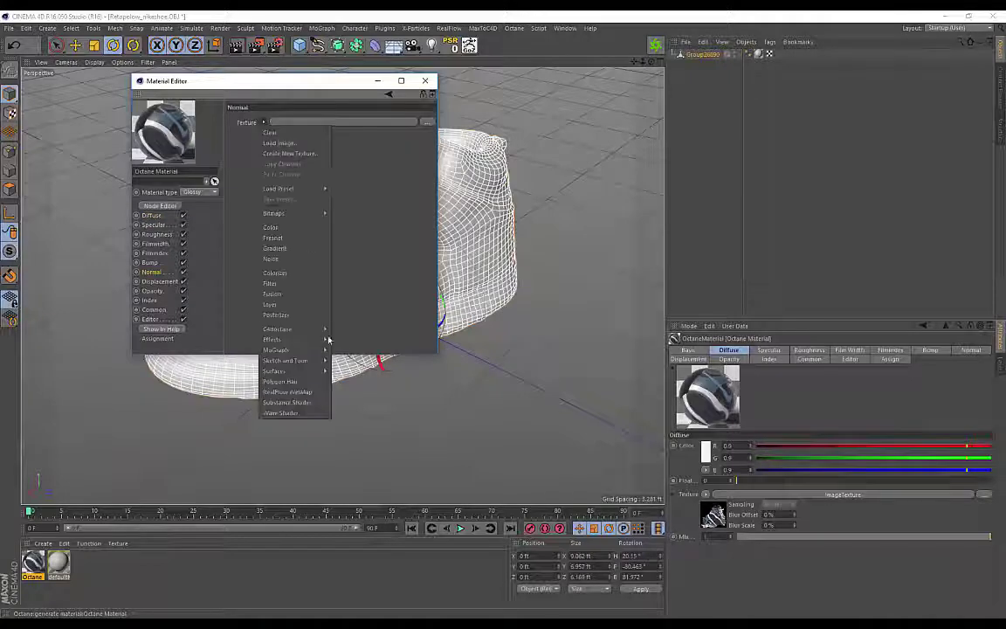
pyautogui.moveTo(289, 327)
pyautogui.click(323, 365)
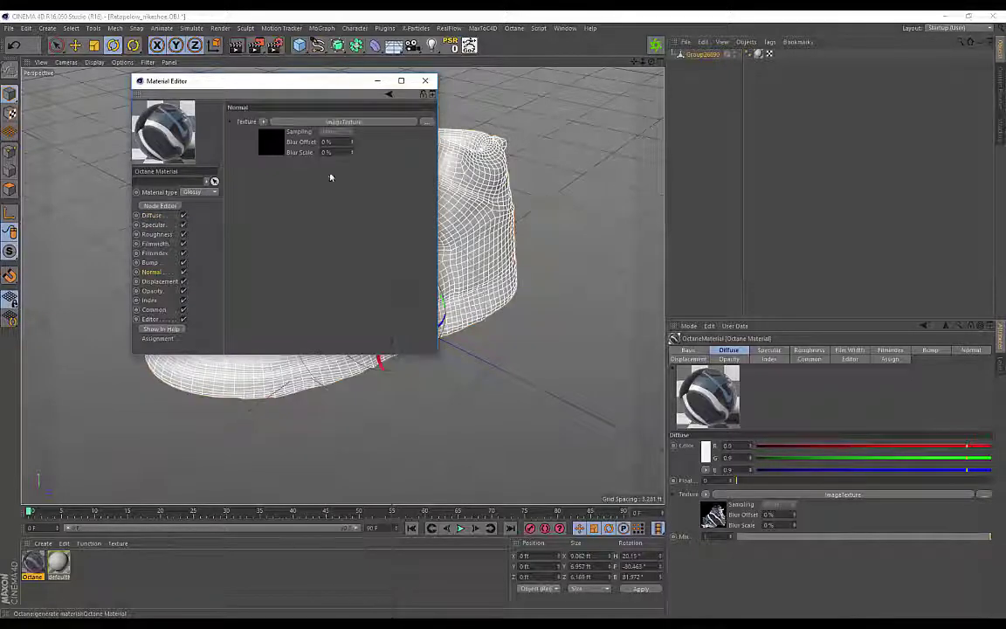
pyautogui.click(271, 143)
# Load Retopolow_nikeshoe_normals.BMP into the normal ImageTexture and close the Material Editor.
pyautogui.click(337, 583)
pyautogui.moveTo(523, 367); pyautogui.dragTo(272, 147)
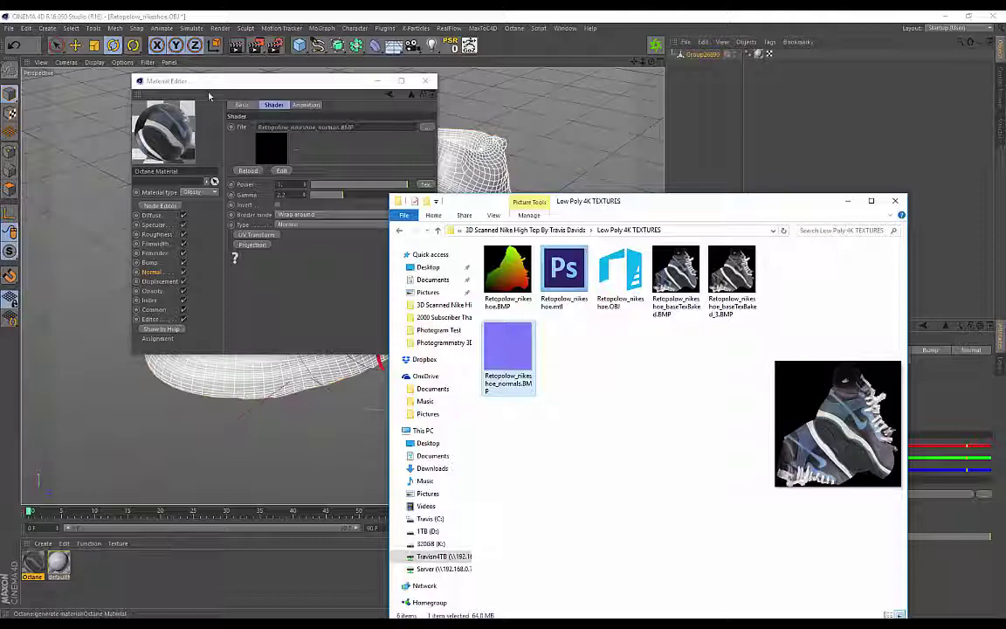
pyautogui.moveTo(210, 82); pyautogui.dragTo(170, 88)
pyautogui.click(386, 87)
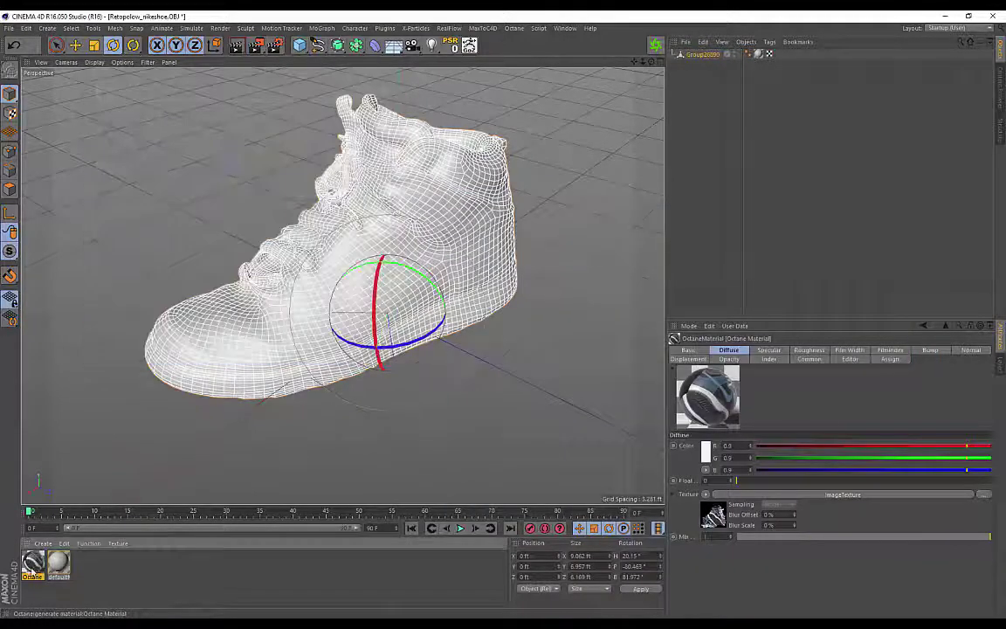
# Apply the Octane material to the shoe mesh and deselect the mesh.
pyautogui.moveTo(33, 516)
pyautogui.mouseDown()
pyautogui.moveTo(264, 317)
pyautogui.moveTo(242, 372)
pyautogui.mouseUp()
pyautogui.keyDown('alt'); pyautogui.moveTo(211, 196); pyautogui.dragTo(502, 196); pyautogui.keyUp('alt')
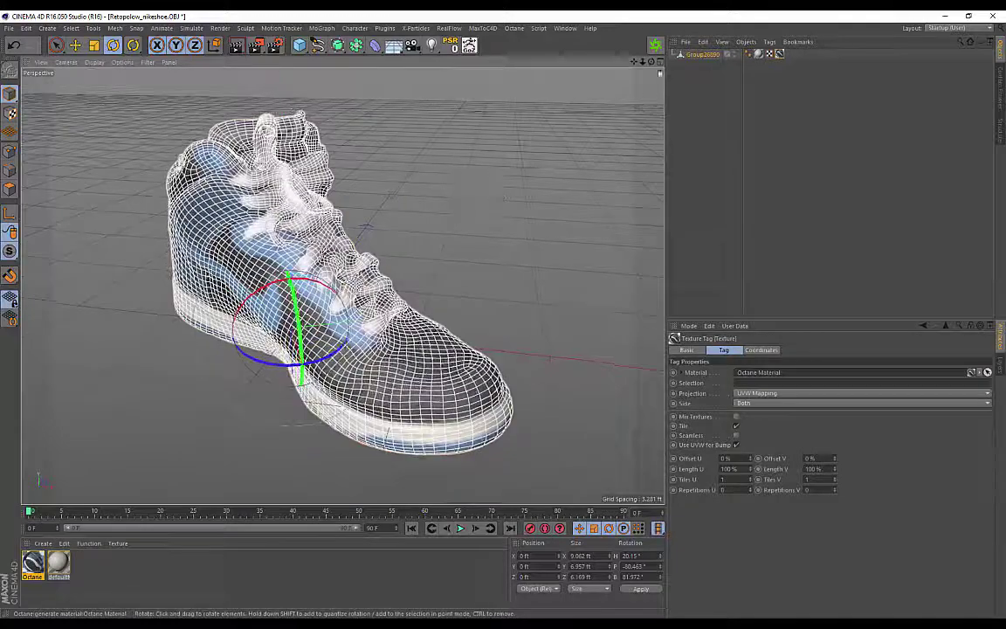
pyautogui.scroll(-2, 450, 217)
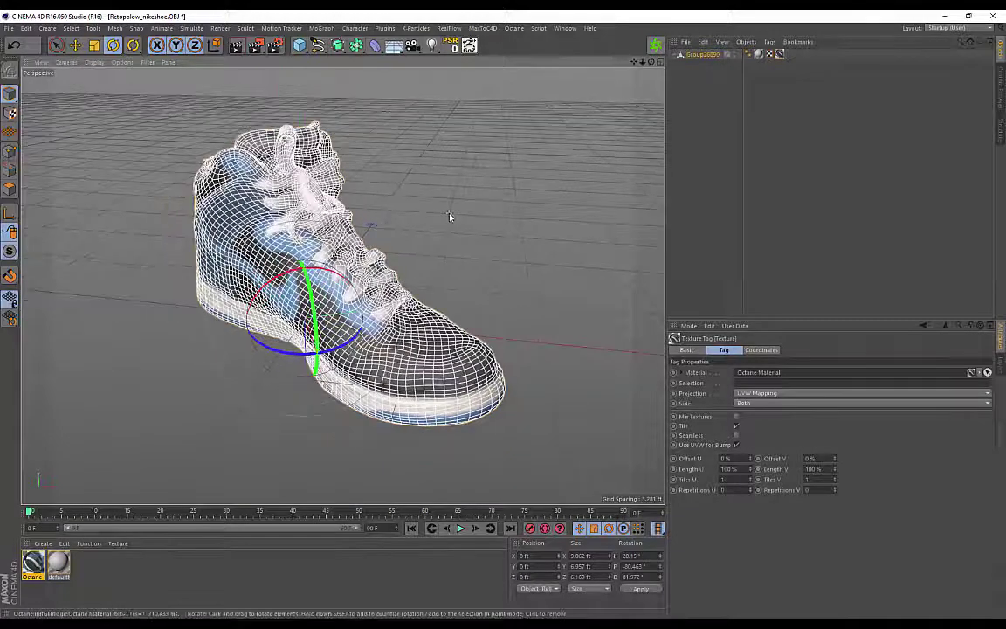
pyautogui.click(688, 126)
# Start an Octane Live Viewer render beside the viewport and frame the shoe from its side.
pyautogui.click(655, 45)
pyautogui.moveTo(229, 86); pyautogui.dragTo(471, 86)
pyautogui.keyDown('alt'); pyautogui.moveTo(174, 184); pyautogui.dragTo(411, 134); pyautogui.keyUp('alt')
pyautogui.keyDown('alt'); pyautogui.moveTo(104, 191); pyautogui.dragTo(166, 152); pyautogui.keyUp('alt')
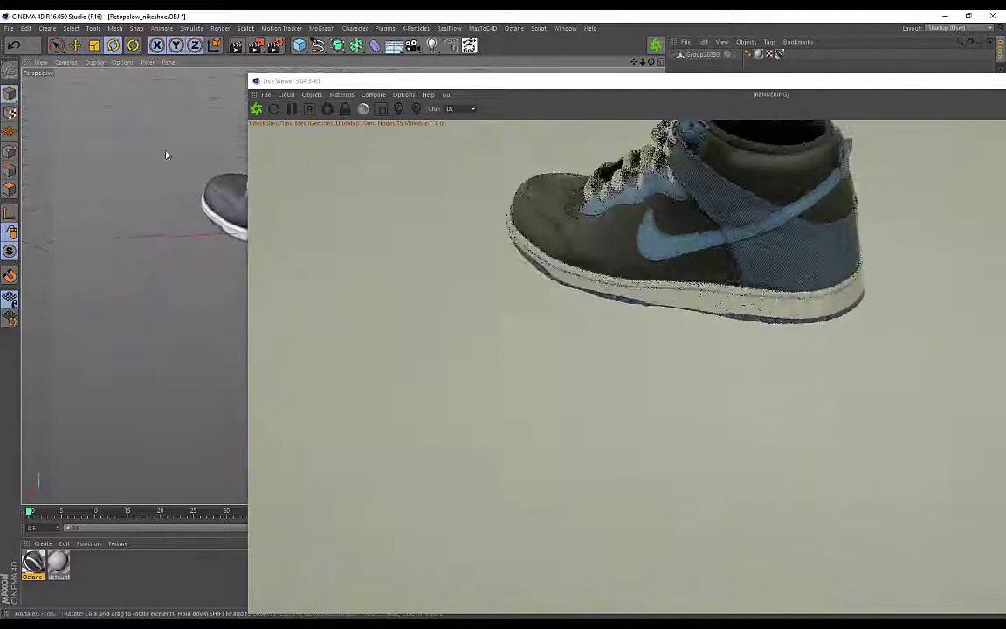
pyautogui.keyDown('alt'); pyautogui.moveTo(166, 155); pyautogui.dragTo(87, 172, button='middle'); pyautogui.keyUp('alt')
pyautogui.keyDown('alt'); pyautogui.moveTo(87, 172); pyautogui.dragTo(125, 165, button='right'); pyautogui.keyUp('alt')
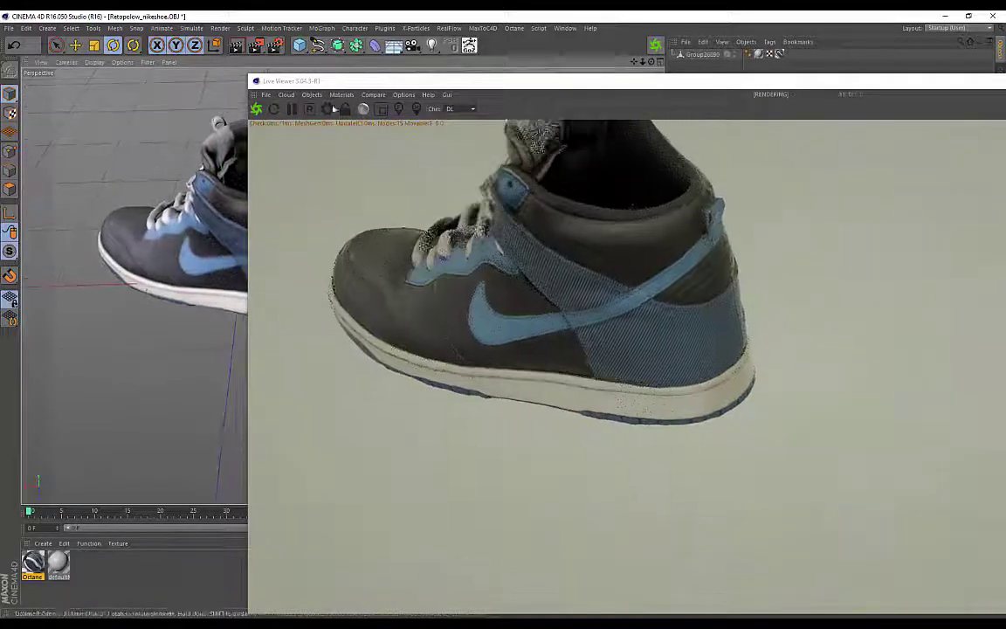
# Add an Octane area light to the scene and shift the Live Viewer to expose more of the viewport.
pyautogui.click(330, 108)
pyautogui.click(350, 162)
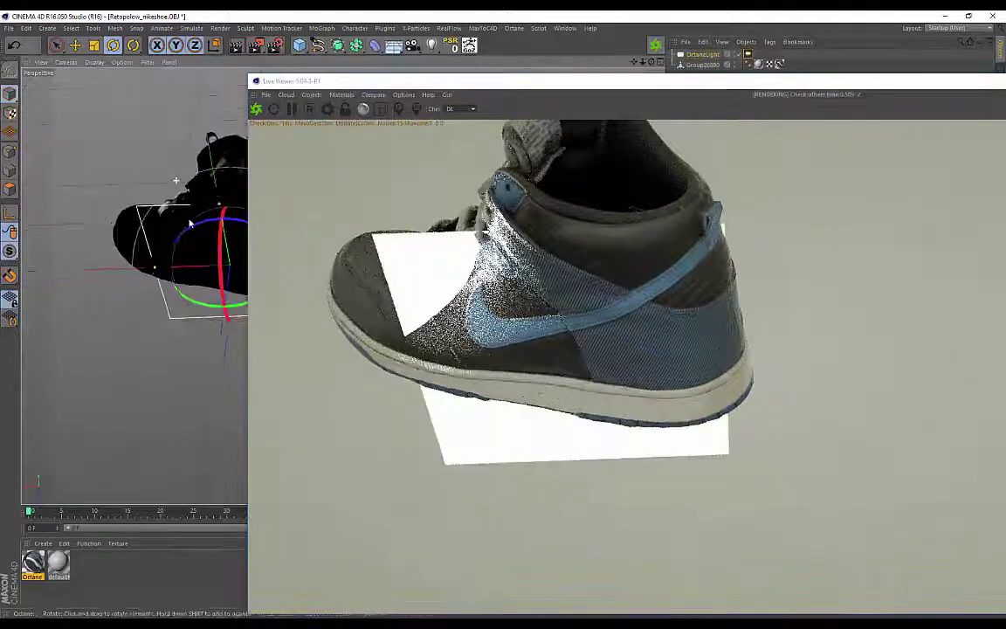
pyautogui.scroll(-4, 190, 223)
pyautogui.moveTo(468, 80); pyautogui.dragTo(354, 237)
# Open the Octane light tag's settings and lower the light's power.
pyautogui.click(747, 54)
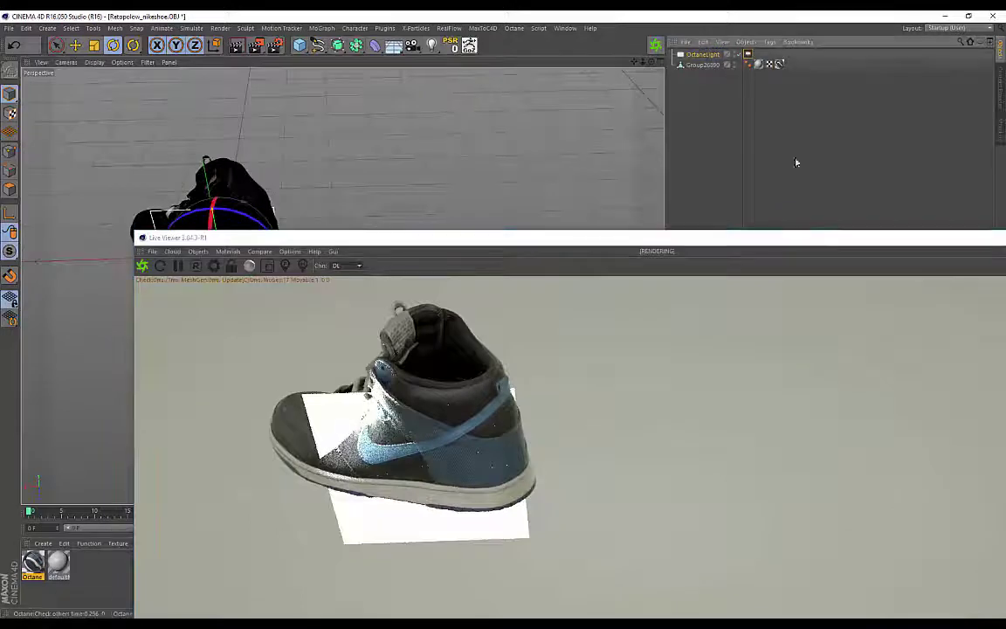
pyautogui.moveTo(814, 238); pyautogui.dragTo(353, 184)
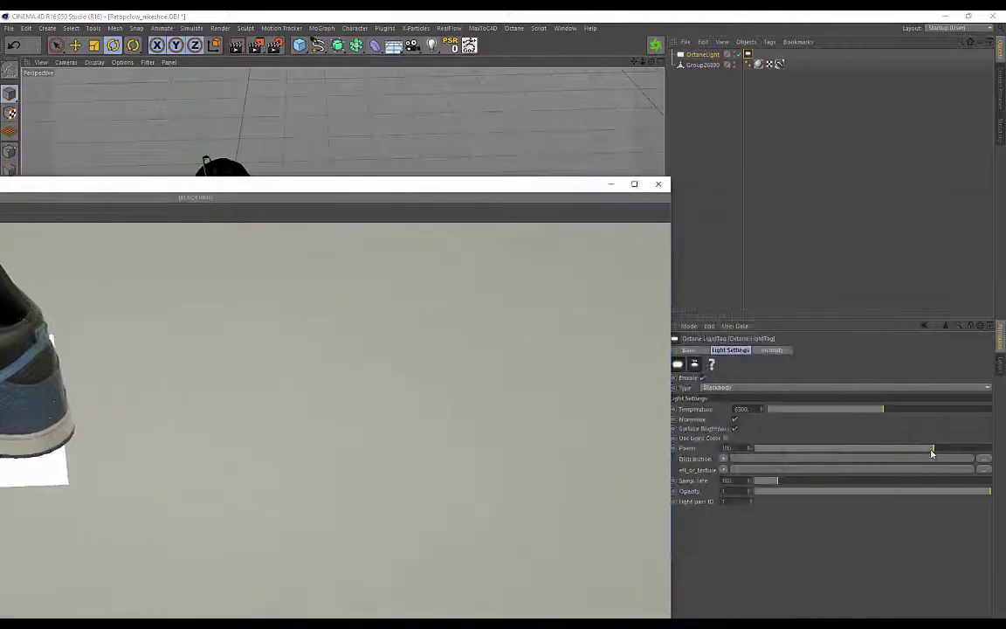
pyautogui.moveTo(933, 452); pyautogui.dragTo(878, 451)
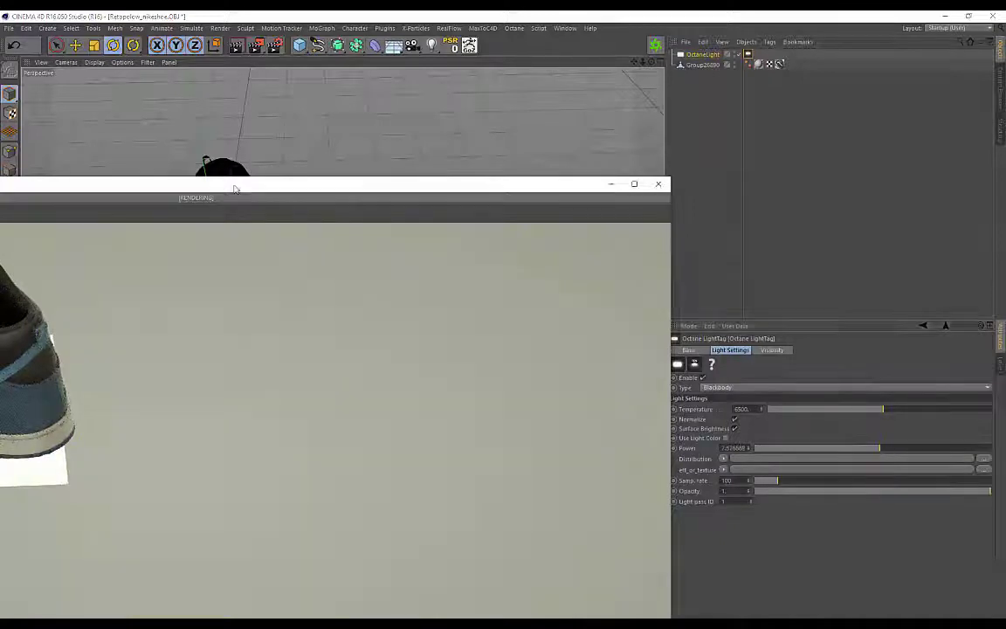
# Move the area light along its Z axis so it sits in front of the shoe's side, and dismiss the notification.
pyautogui.moveTo(233, 187); pyautogui.dragTo(652, 195)
pyautogui.press('e')
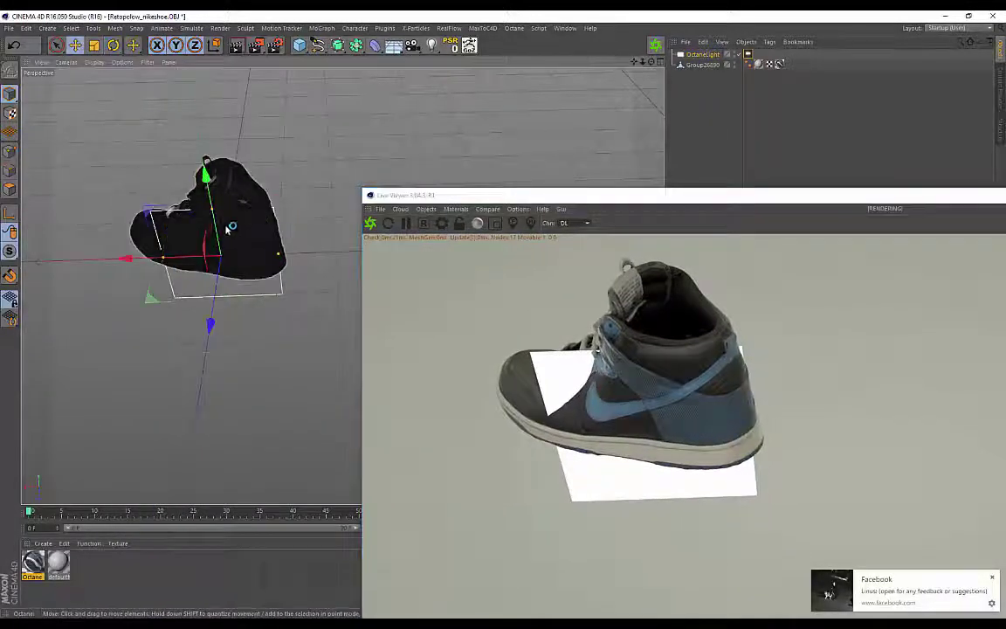
pyautogui.moveTo(210, 323); pyautogui.dragTo(203, 368)
pyautogui.click(991, 578)
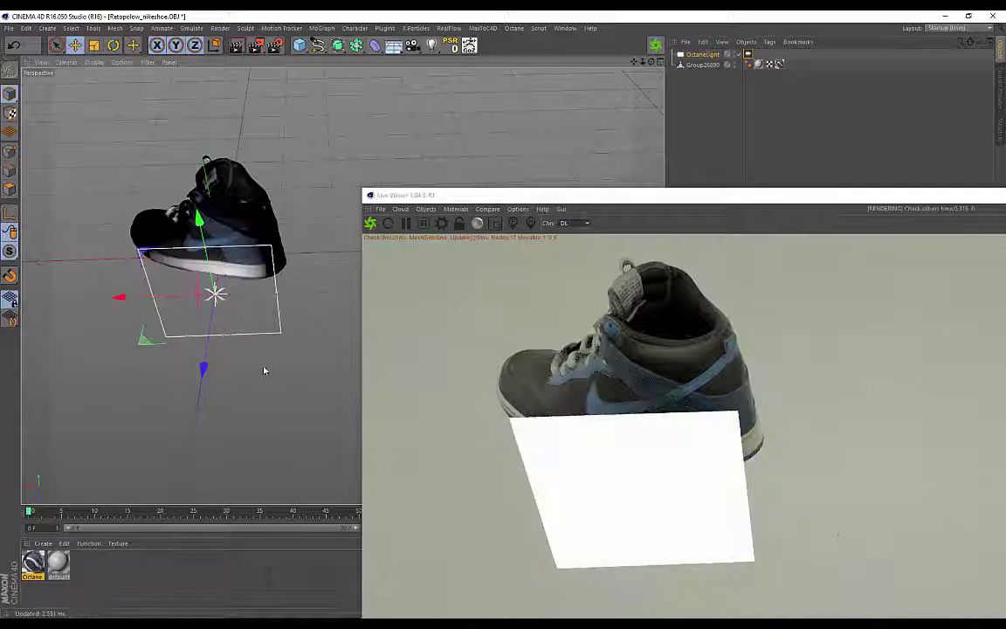
# Raise the Octane area light above the shoe and rotate it to a pitch of about -100° so it shines down.
pyautogui.moveTo(196, 215); pyautogui.dragTo(150, 31)
pyautogui.press('r')
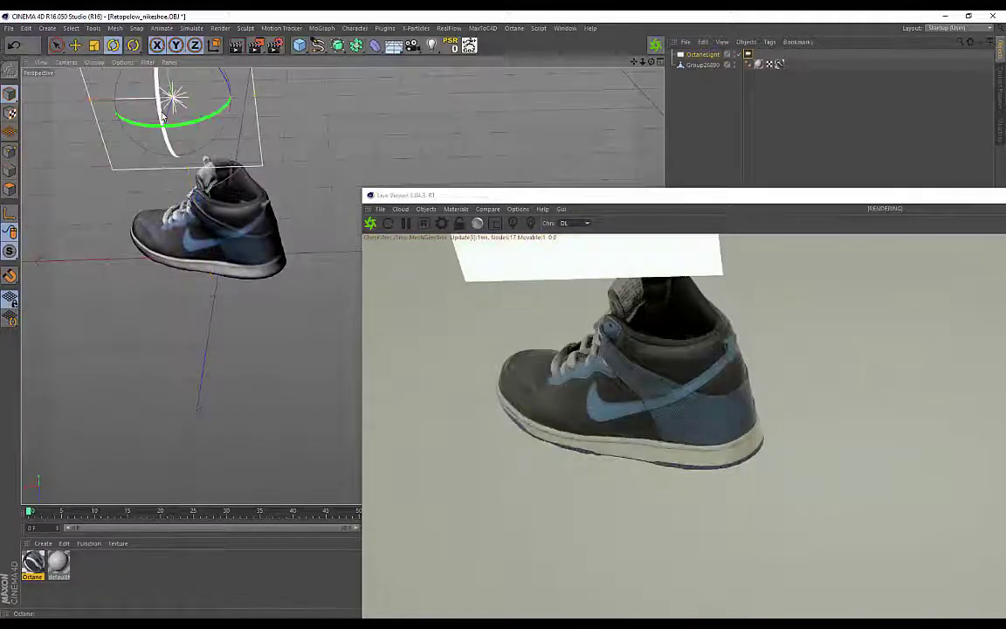
pyautogui.moveTo(161, 123); pyautogui.dragTo(196, 209)
pyautogui.press('t')
pyautogui.moveTo(255, 144); pyautogui.dragTo(254, 212)
pyautogui.hotkey('ctrl', 'z')
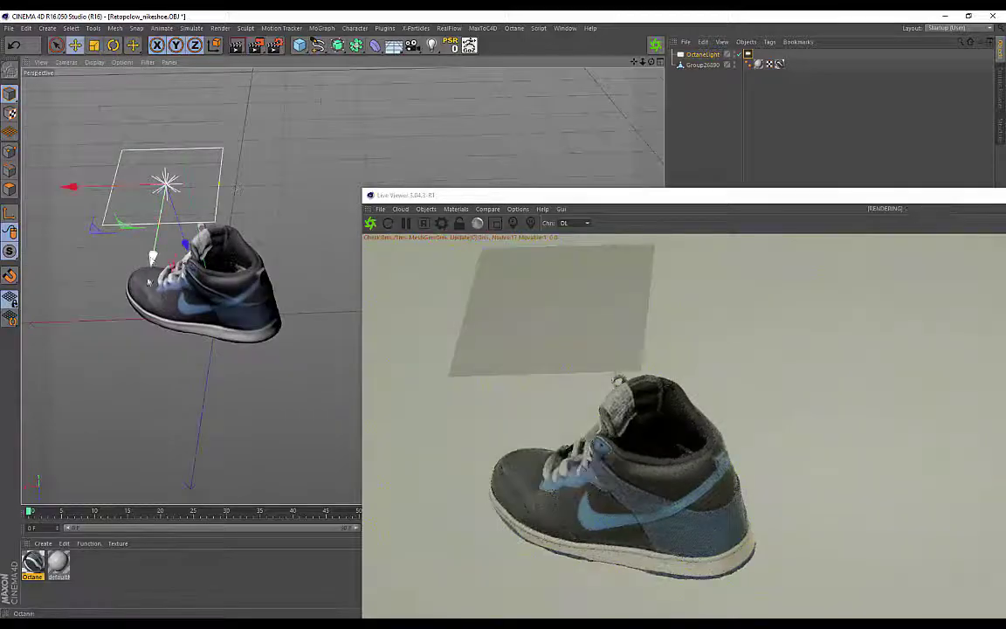
pyautogui.hotkey('ctrl', 'z')
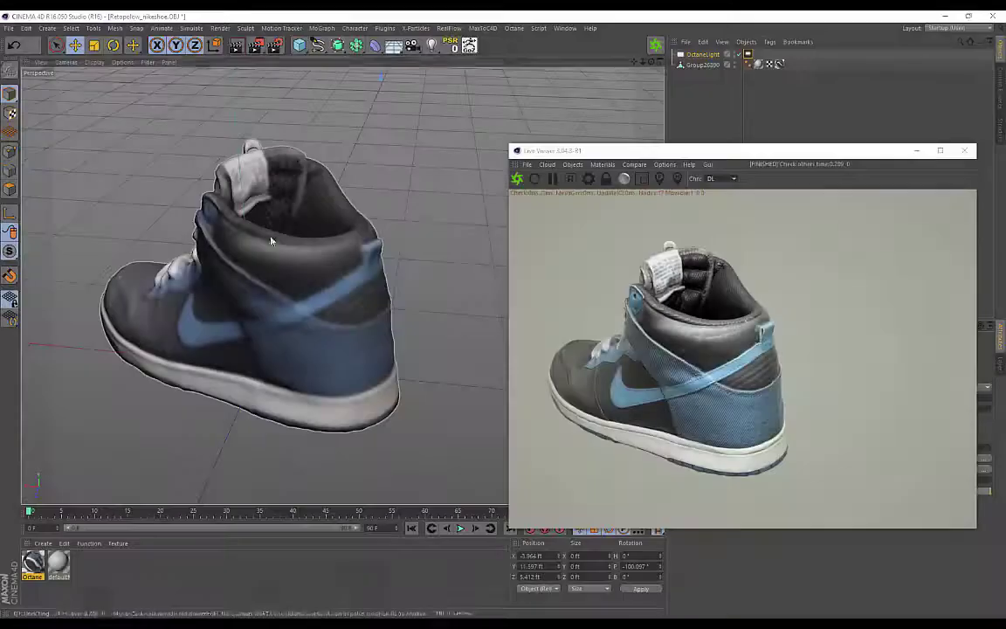
# Compare the shoe's surface detail in the Live Viewer with the Octane material's Normal channel switched off and back on.
pyautogui.keyDown('alt'); pyautogui.moveTo(243, 212); pyautogui.dragTo(96, 502); pyautogui.keyUp('alt')
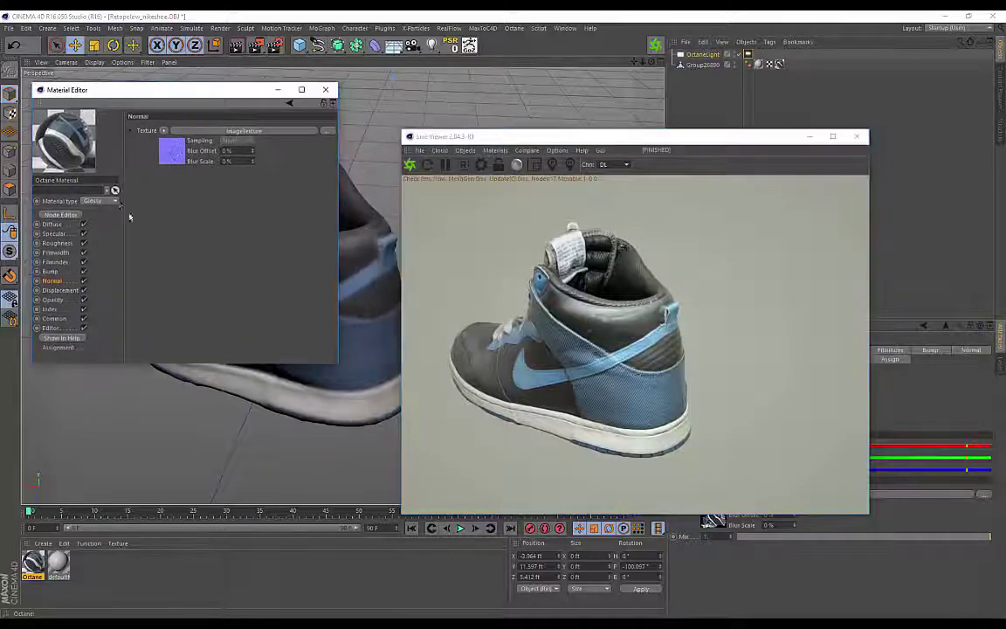
pyautogui.keyDown('alt'); pyautogui.moveTo(179, 389); pyautogui.dragTo(299, 443, button='right'); pyautogui.keyUp('alt')
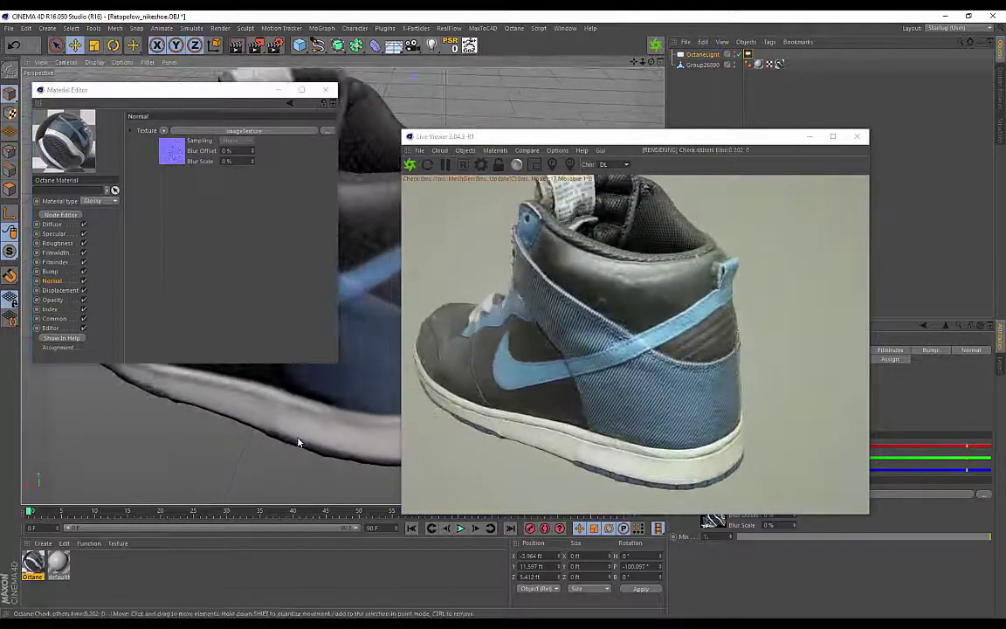
pyautogui.keyDown('alt'); pyautogui.moveTo(299, 443); pyautogui.dragTo(702, 325); pyautogui.keyUp('alt')
pyautogui.moveTo(269, 440)
pyautogui.keyDown('alt'); pyautogui.mouseDown()
pyautogui.moveTo(326, 422)
pyautogui.moveTo(273, 428)
pyautogui.mouseUp(); pyautogui.keyUp('alt')
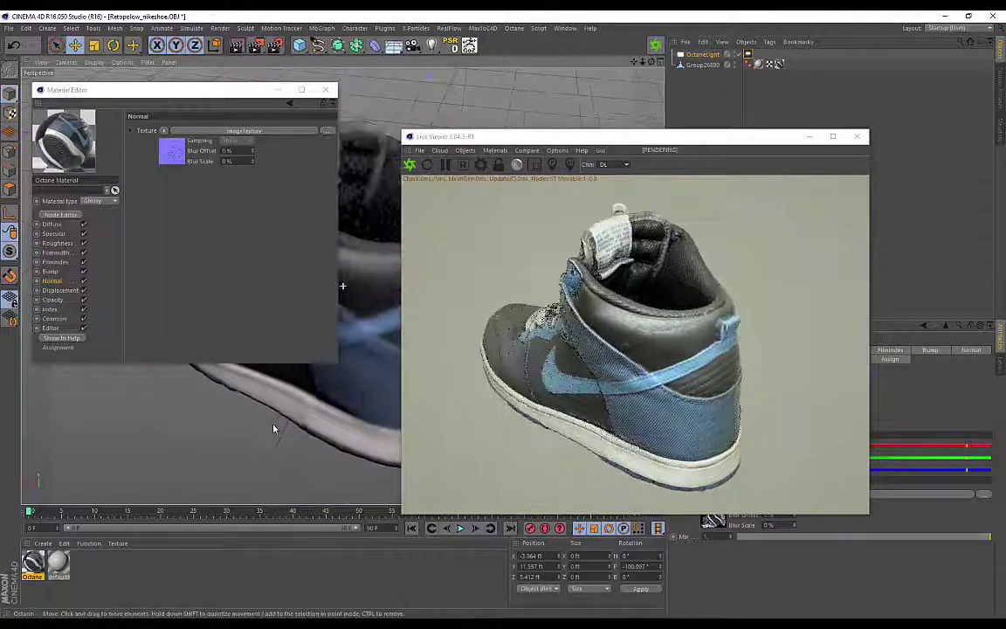
pyautogui.click(84, 281)
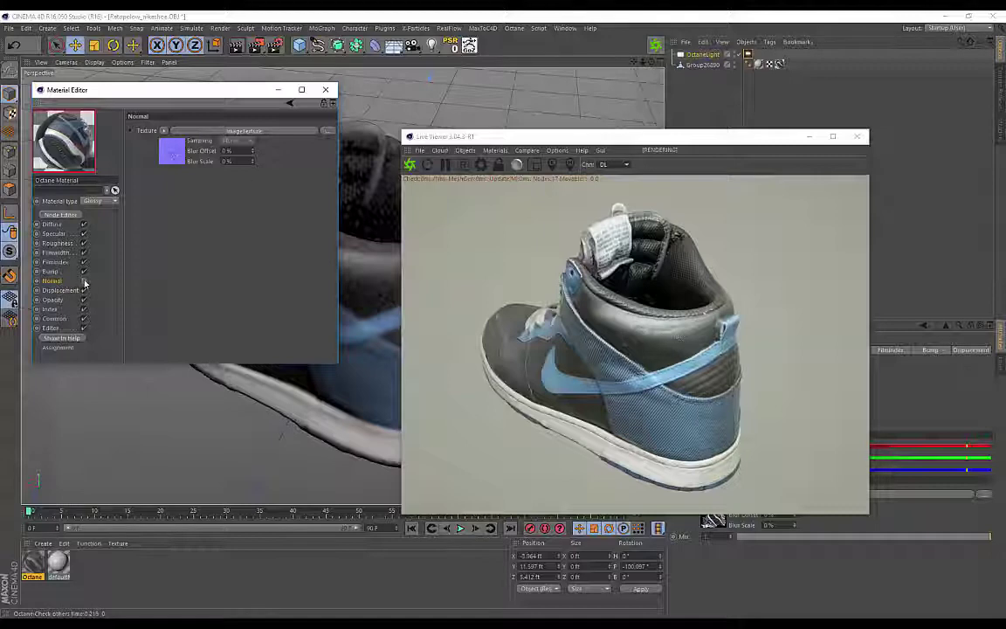
pyautogui.scroll(2, 283, 381)
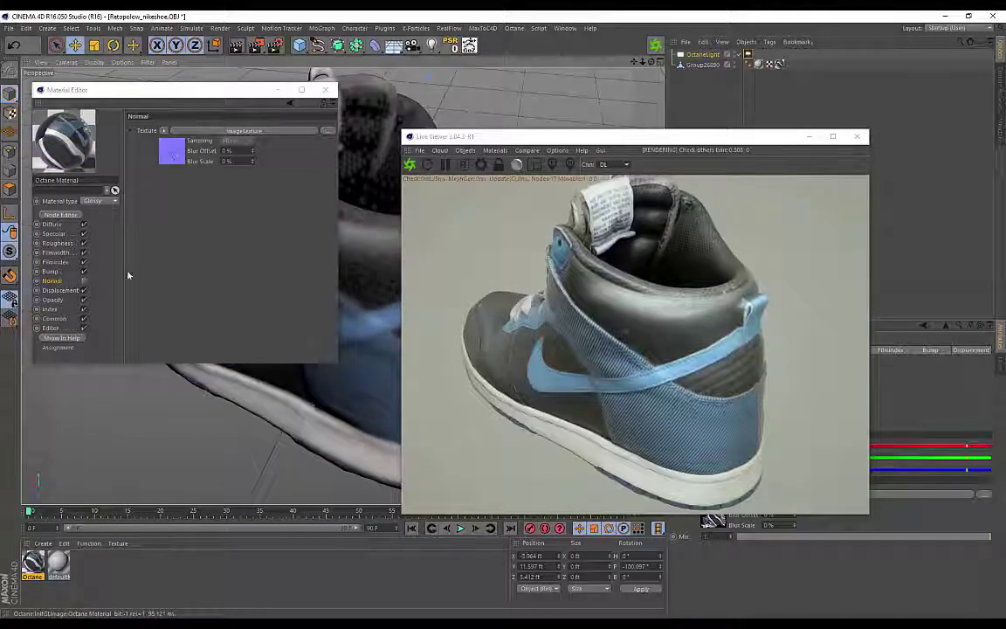
pyautogui.click(84, 282)
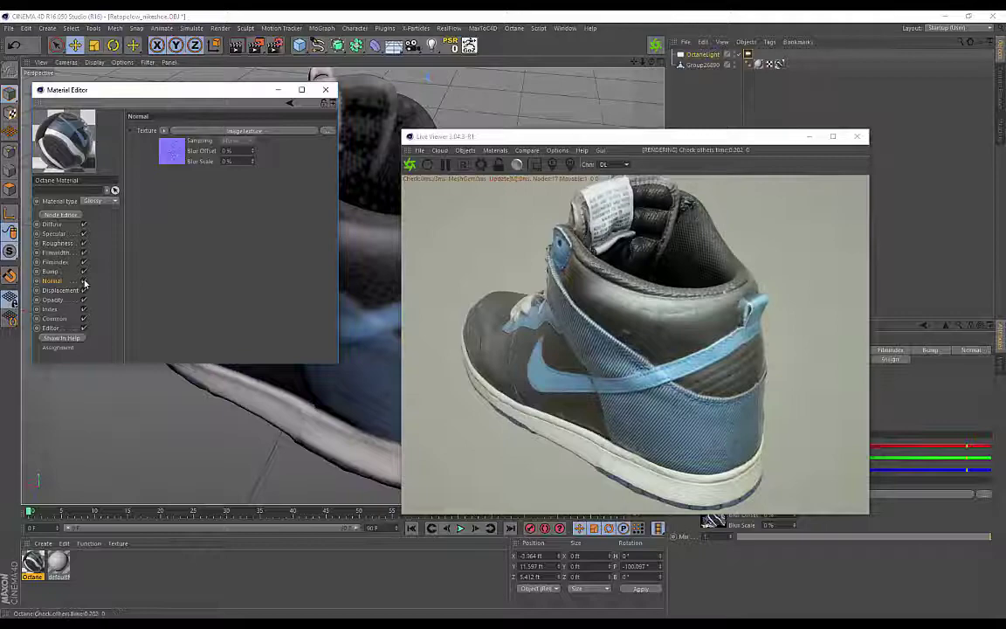
pyautogui.scroll(-2, 224, 429)
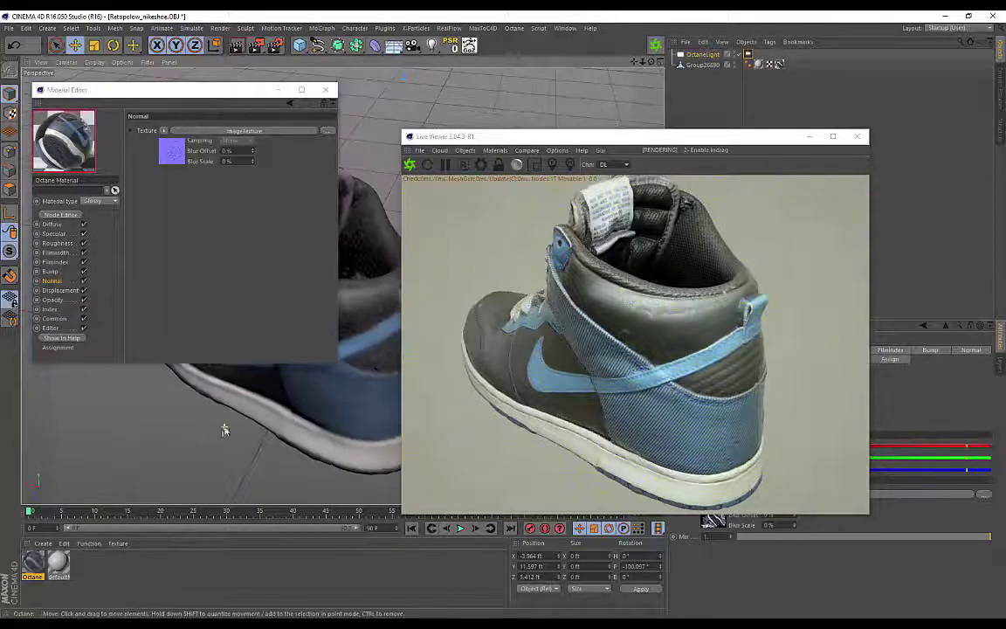
pyautogui.keyDown('alt'); pyautogui.moveTo(225, 429); pyautogui.dragTo(362, 389); pyautogui.keyUp('alt')
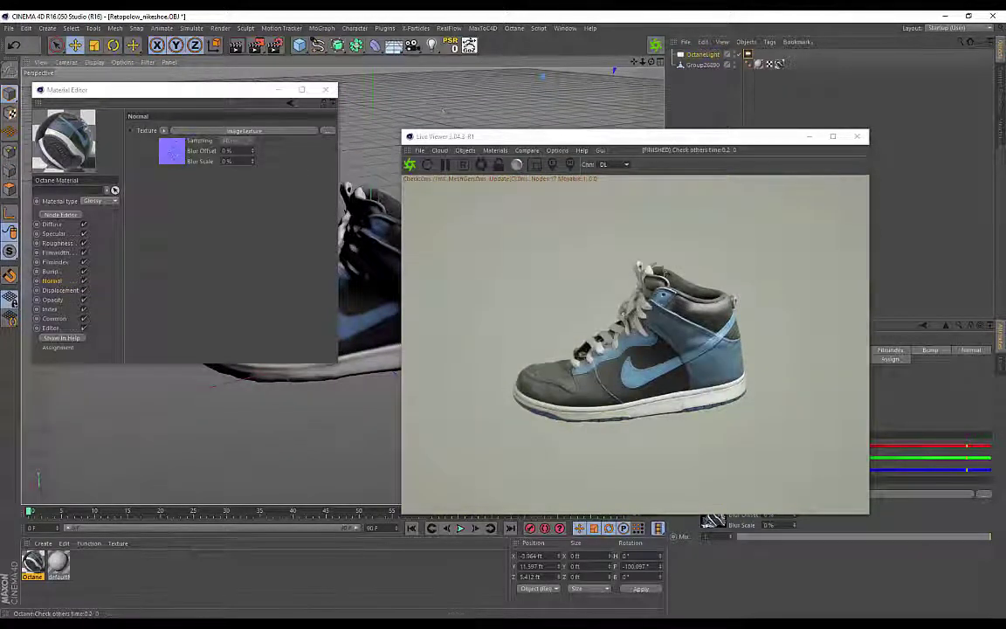
pyautogui.moveTo(0, 182); pyautogui.dragTo(247, 163)
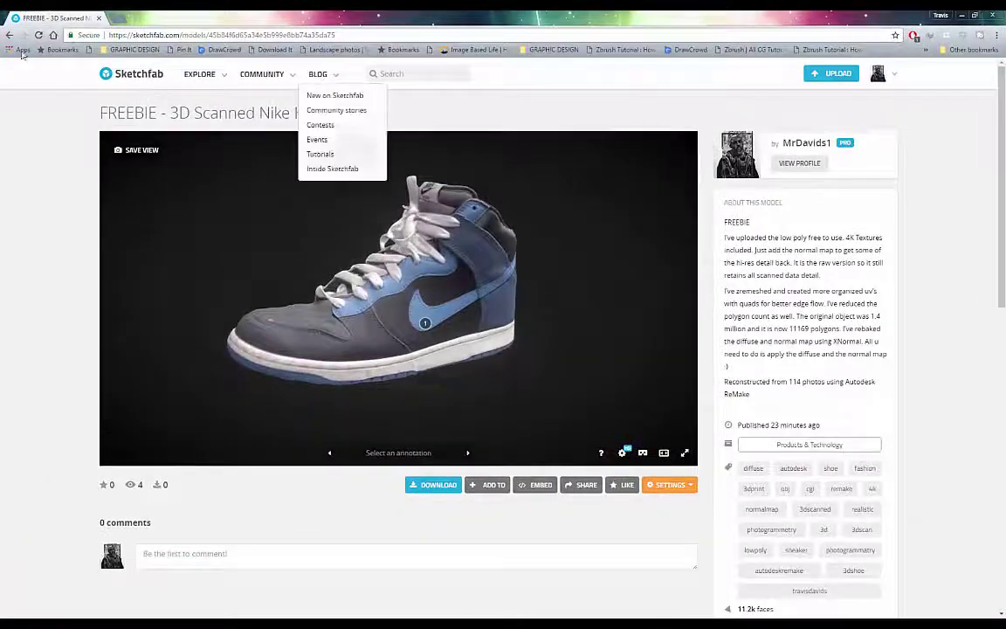
# Switch to Sketchfab in the browser, view the author's profile in a new tab, and open the 3D Scanned Nike High Top model from it.
pyautogui.moveTo(882, 77)
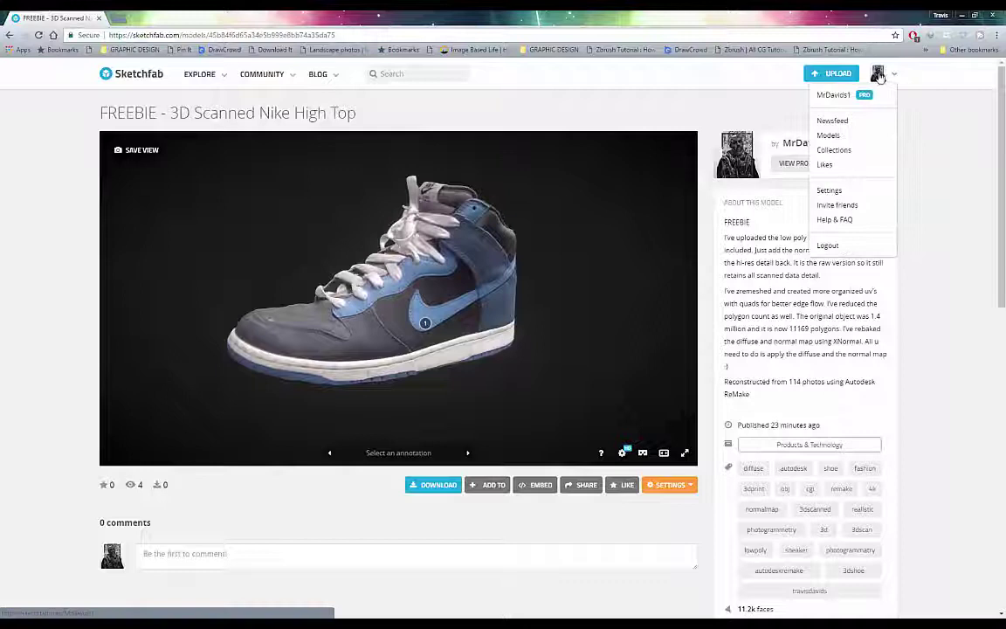
pyautogui.rightClick(834, 94)
pyautogui.click(865, 102)
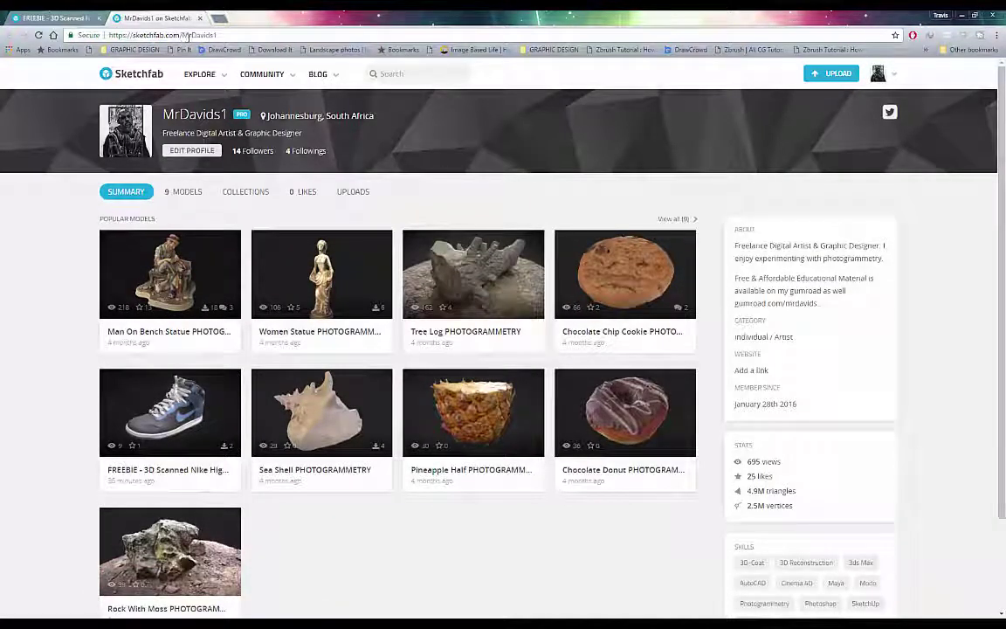
pyautogui.moveTo(212, 35); pyautogui.dragTo(105, 37)
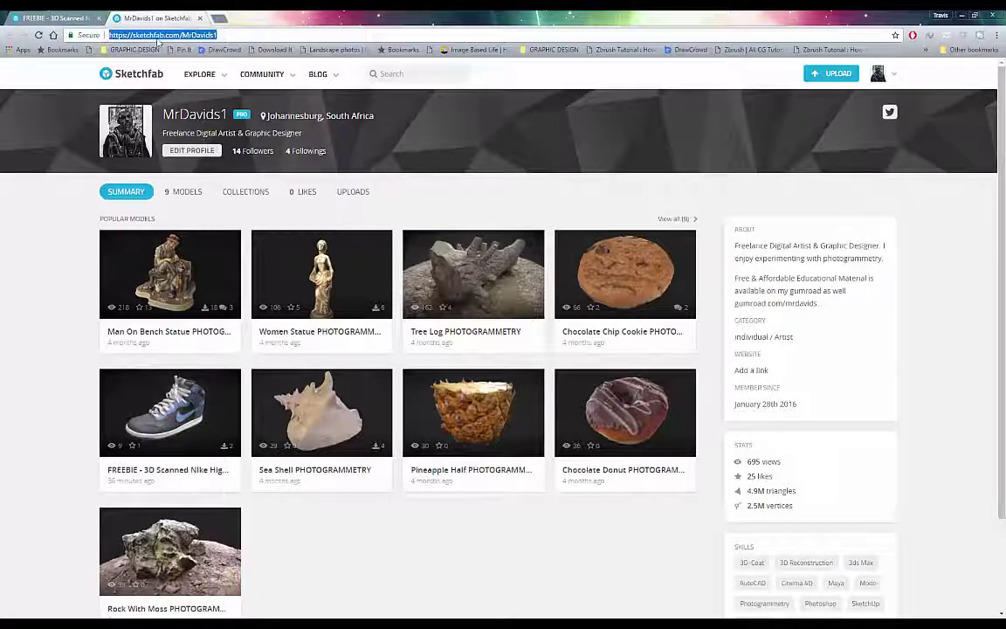
pyautogui.click(182, 423)
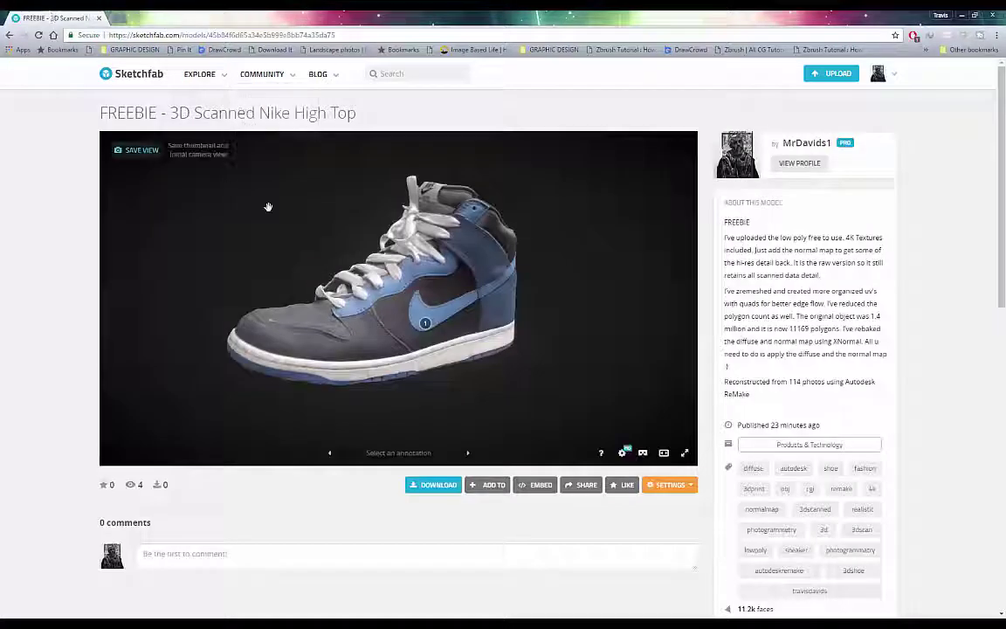
# Examine the 3D Scanned Nike High Top in the Sketchfab viewer from the toe, side and heel, including a close-up of the ankle.
pyautogui.moveTo(254, 239); pyautogui.dragTo(420, 298)
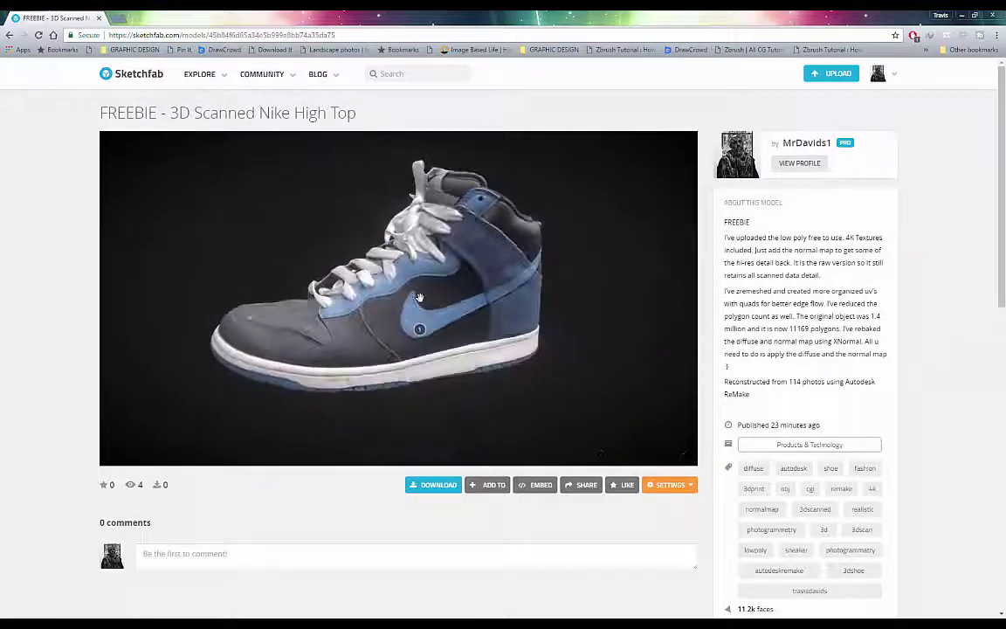
pyautogui.scroll(5, 419, 298)
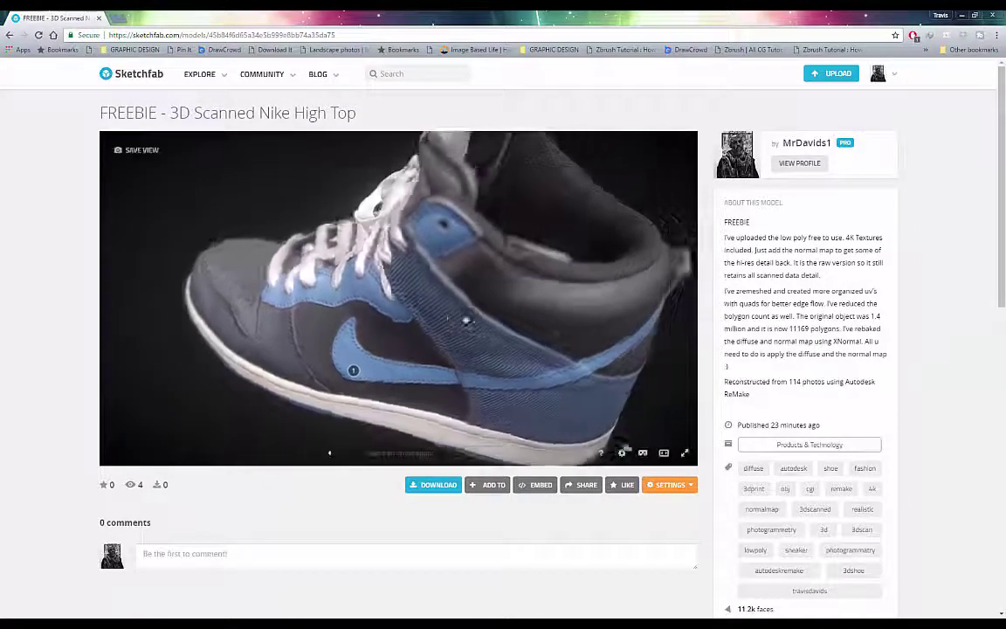
pyautogui.moveTo(466, 321); pyautogui.dragTo(425, 306)
pyautogui.scroll(-3, 333, 296)
pyautogui.moveTo(333, 296)
pyautogui.mouseDown()
pyautogui.moveTo(360, 262)
pyautogui.moveTo(386, 301)
pyautogui.moveTo(349, 328)
pyautogui.moveTo(339, 363)
pyautogui.moveTo(354, 332)
pyautogui.moveTo(416, 338)
pyautogui.moveTo(371, 295)
pyautogui.moveTo(422, 319)
pyautogui.moveTo(447, 288)
pyautogui.mouseUp()
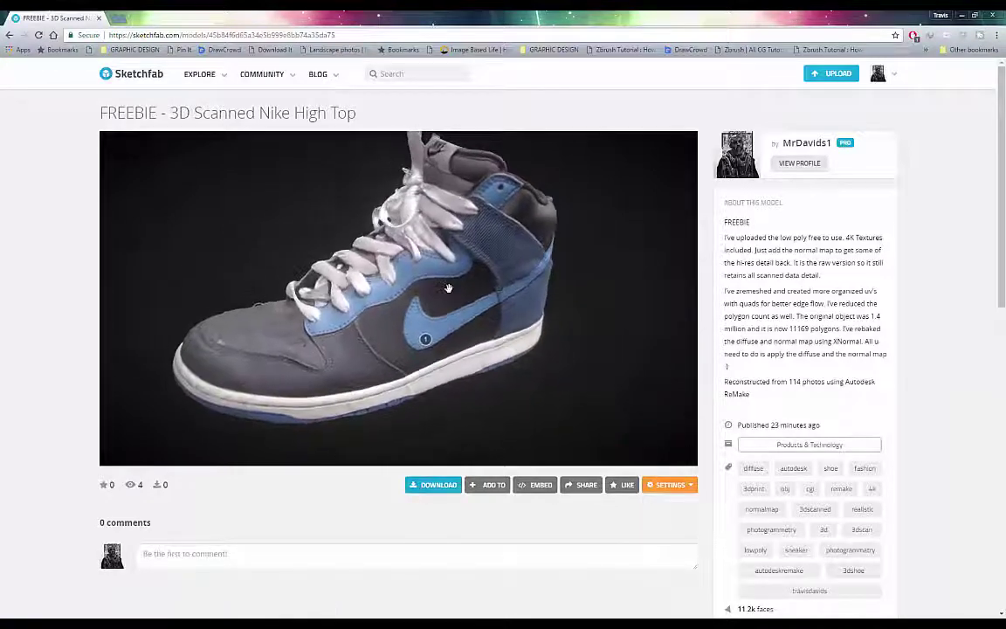
pyautogui.moveTo(337, 296); pyautogui.dragTo(371, 241)
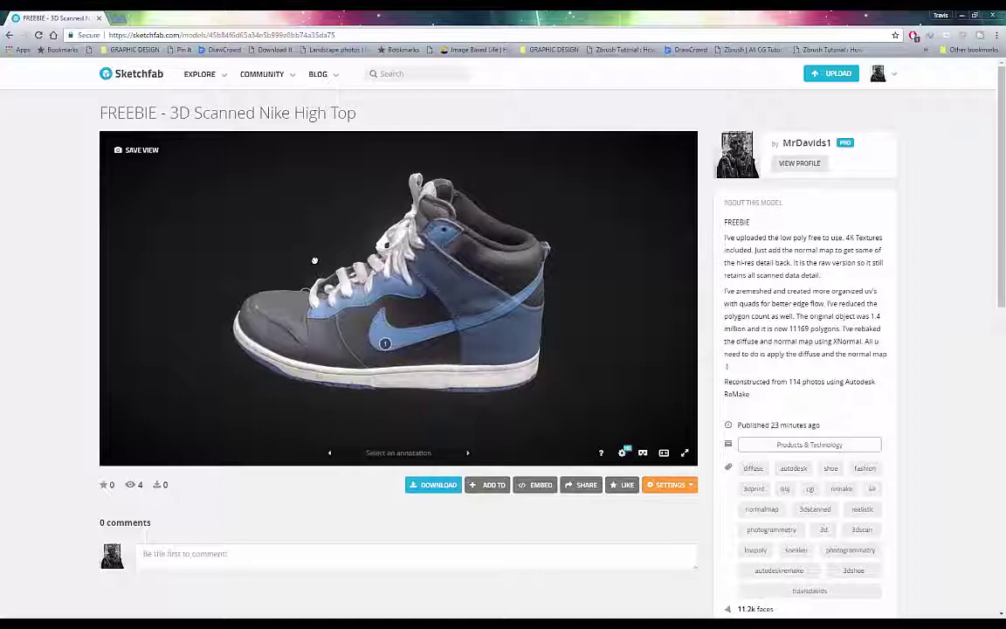
pyautogui.moveTo(315, 260); pyautogui.dragTo(423, 290)
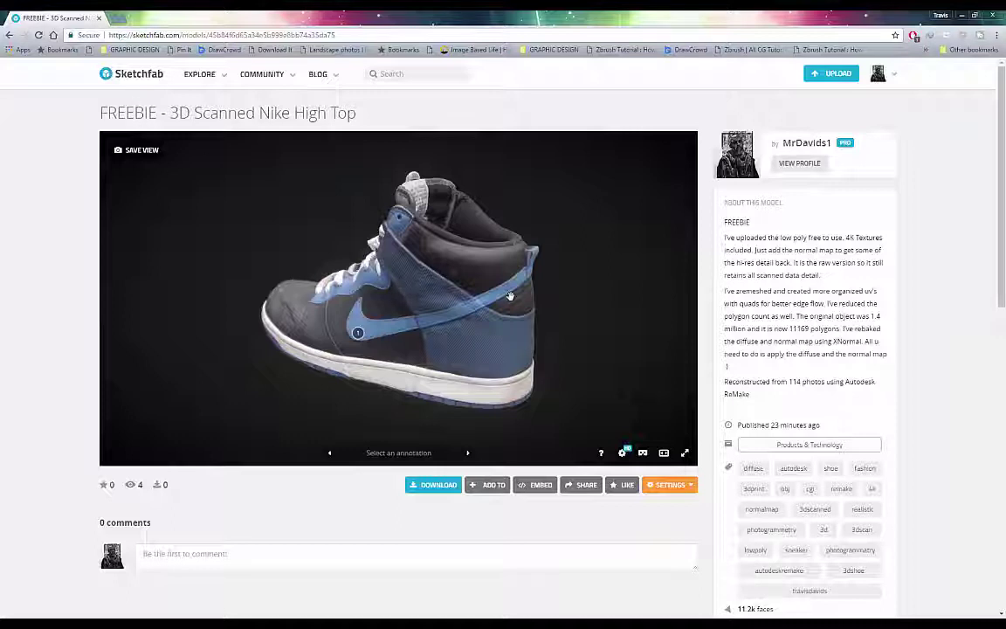
pyautogui.moveTo(414, 275); pyautogui.dragTo(381, 267)
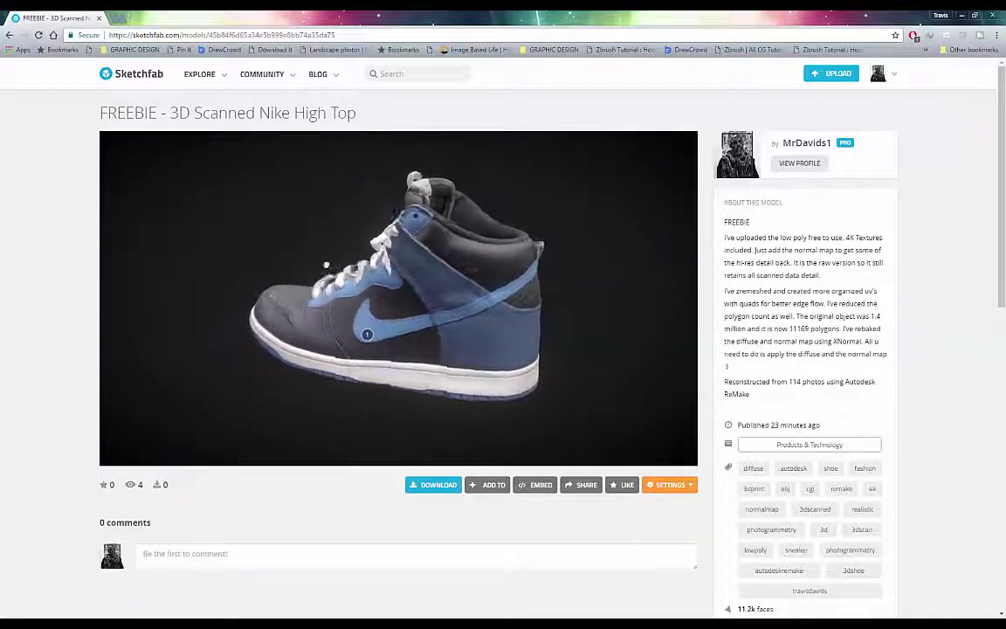
pyautogui.moveTo(316, 262); pyautogui.dragTo(443, 271)
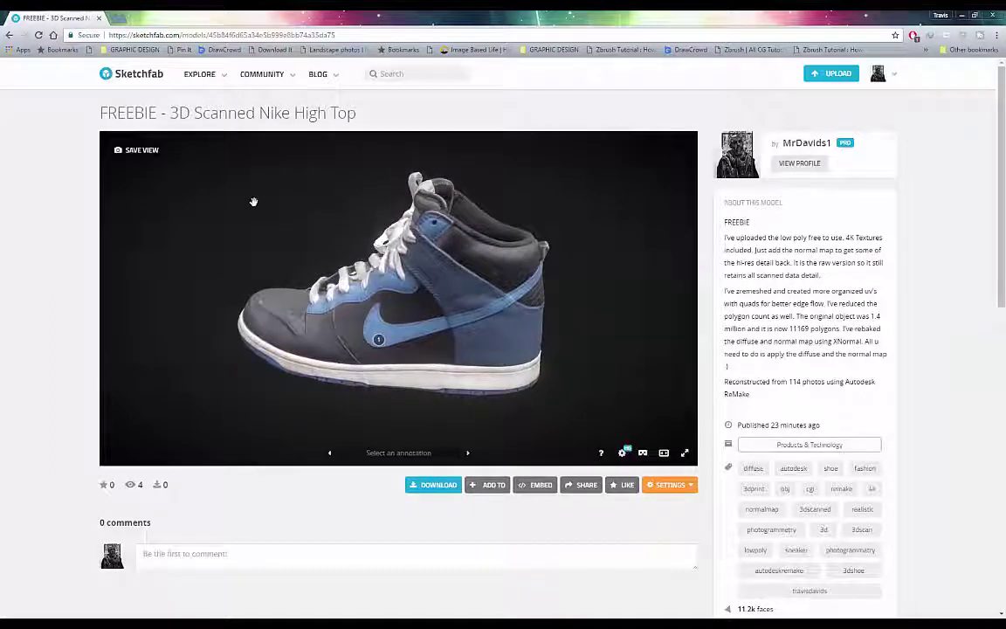
pyautogui.moveTo(349, 259); pyautogui.dragTo(398, 287)
pyautogui.moveTo(323, 293); pyautogui.dragTo(435, 331)
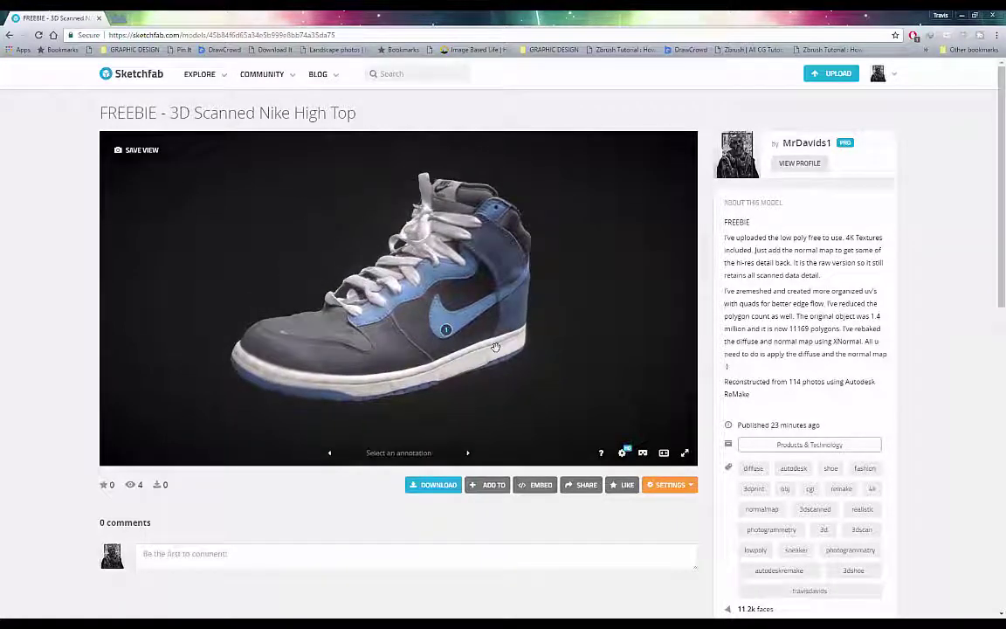